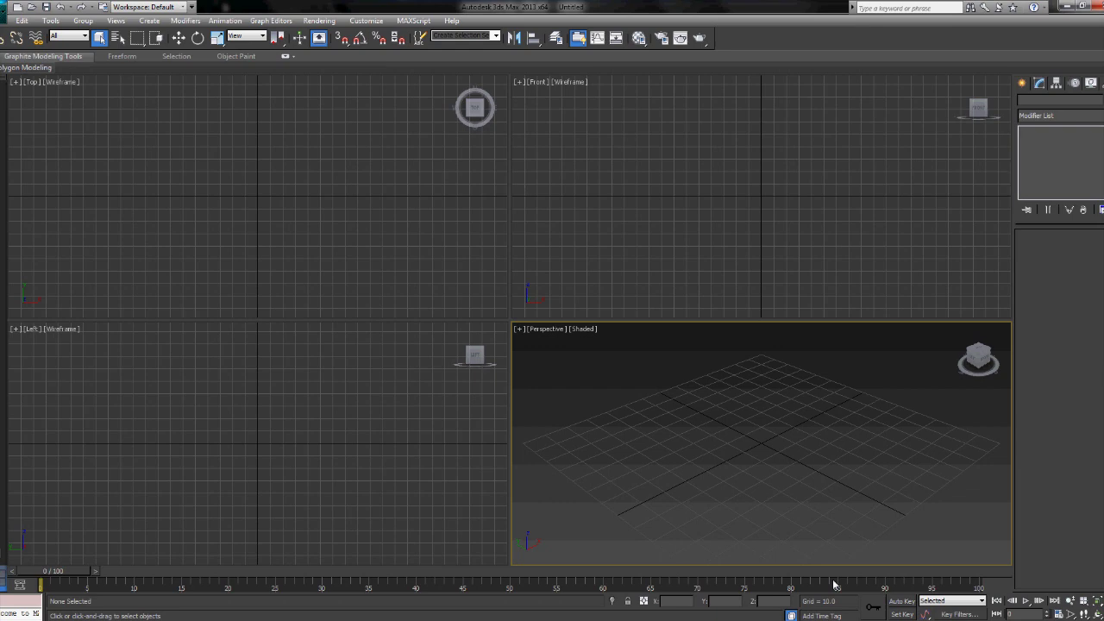
- Draw a standard primitive box in the Perspective view, about 83 by 84 units and 56 units high
click(1021, 84)
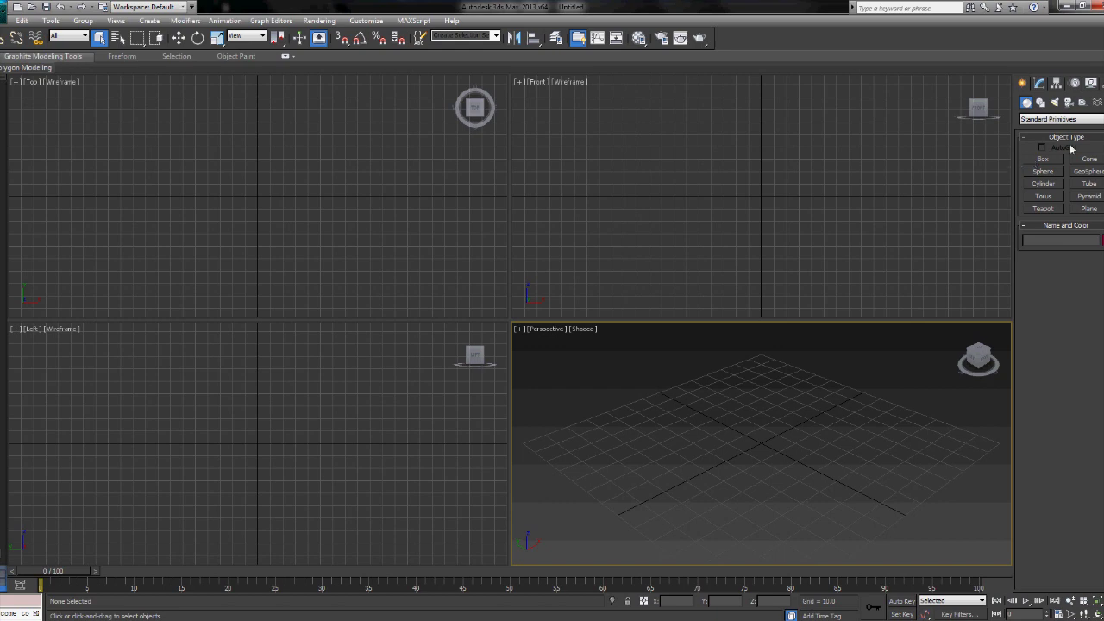
click(1043, 159)
drag(758, 388, 751, 535)
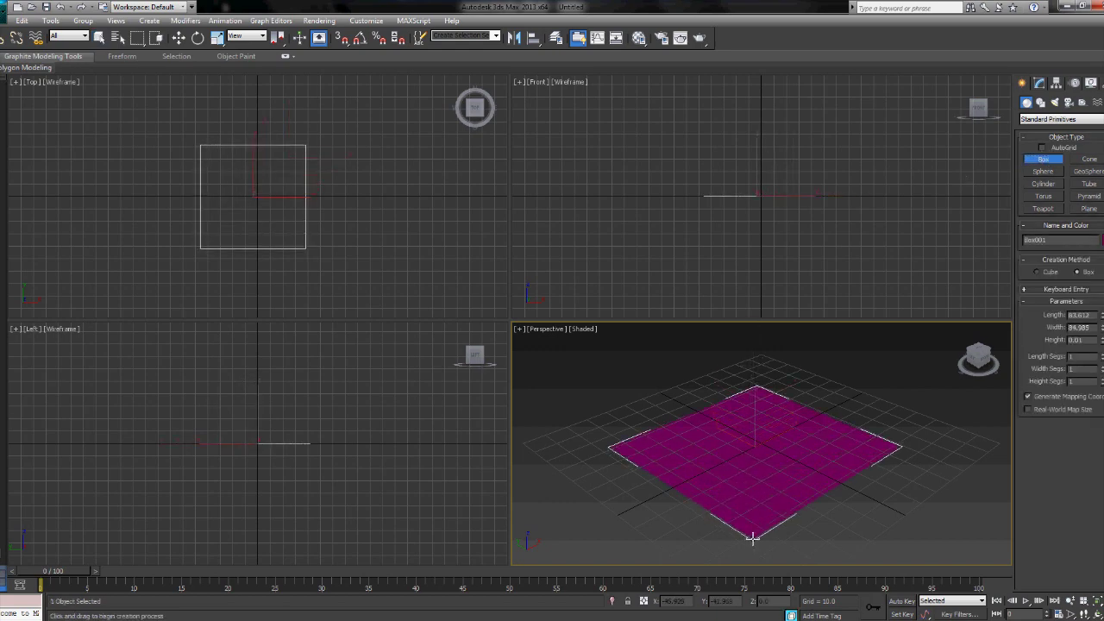
click(752, 423)
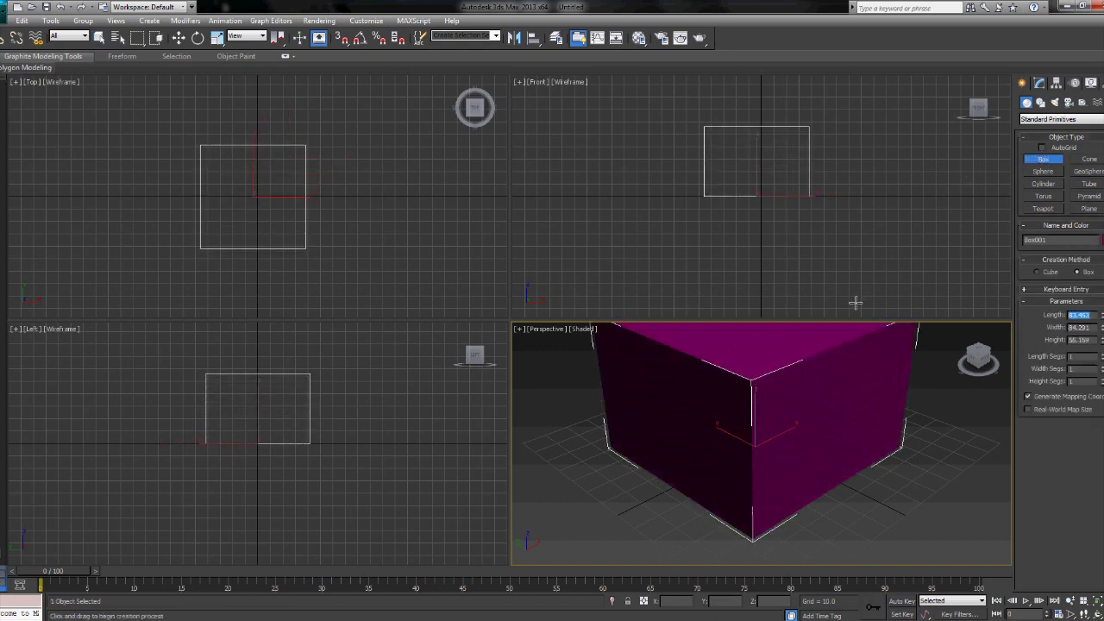
- Set the box's length and width to 80 and its height to 30
text(80)
key(Tab)
text(80)
key(Tab)
text(30)
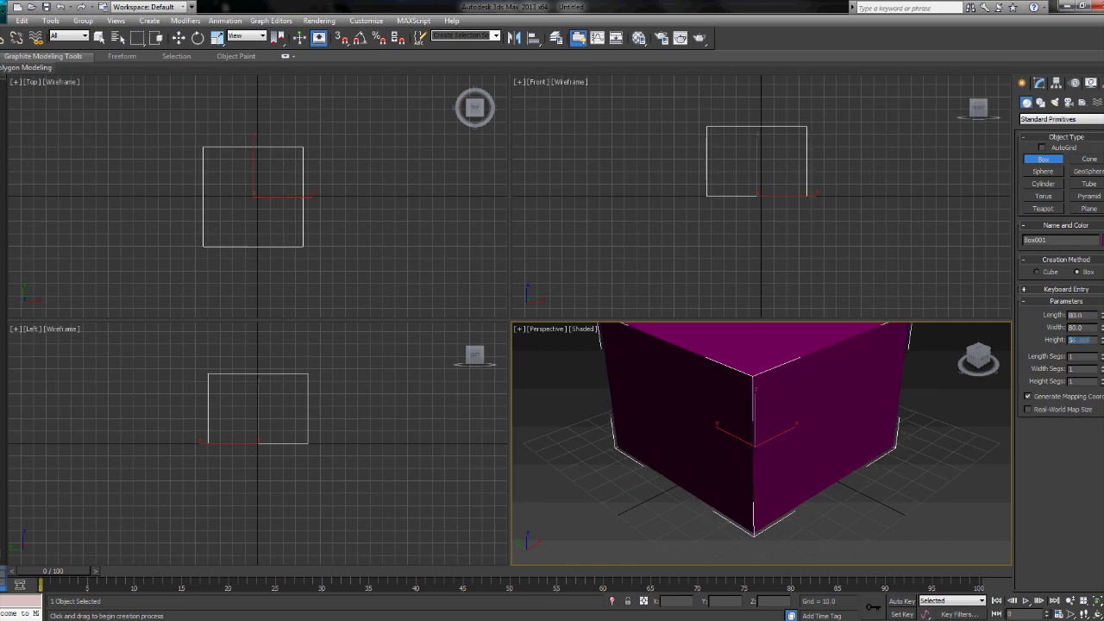
key(Return)
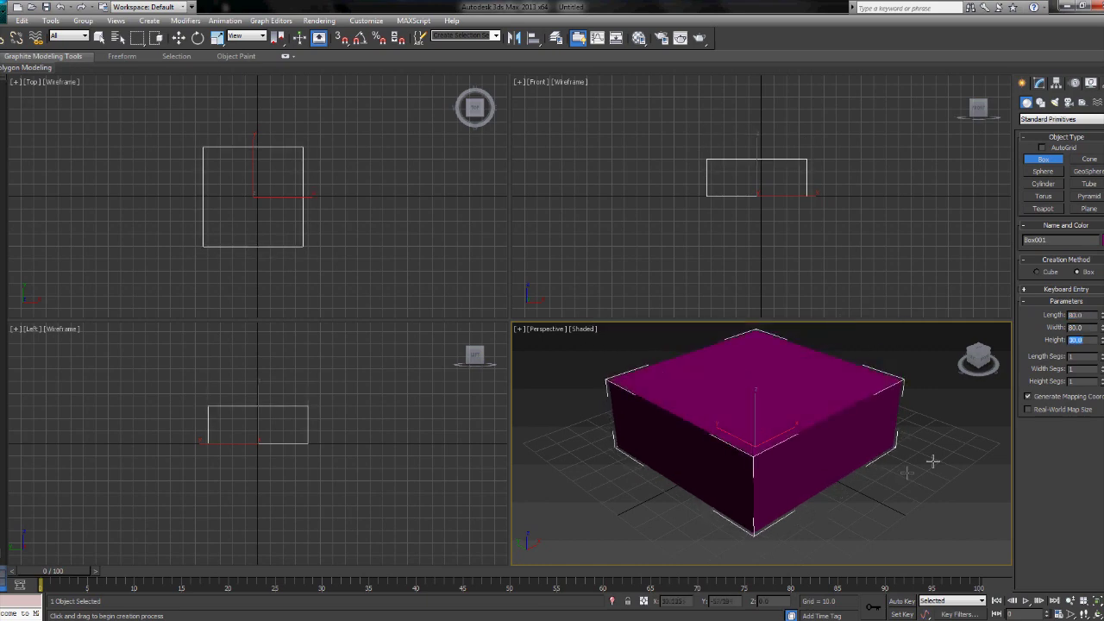
- Convert the box to an Editable Poly and select its top polygon with the Move tool active
click(1041, 83)
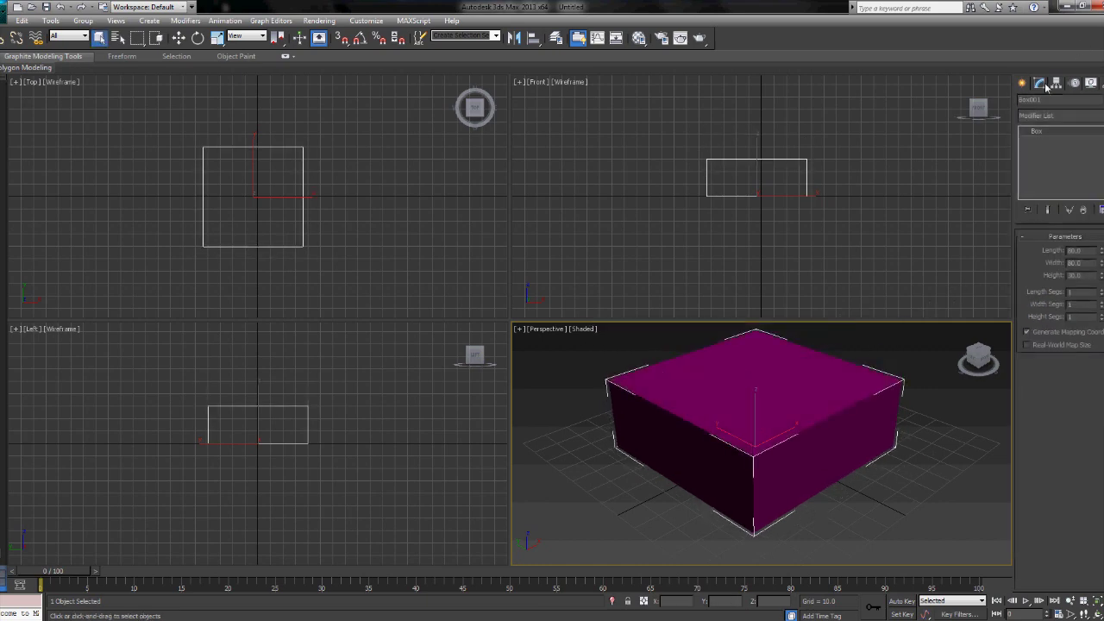
right_click(825, 352)
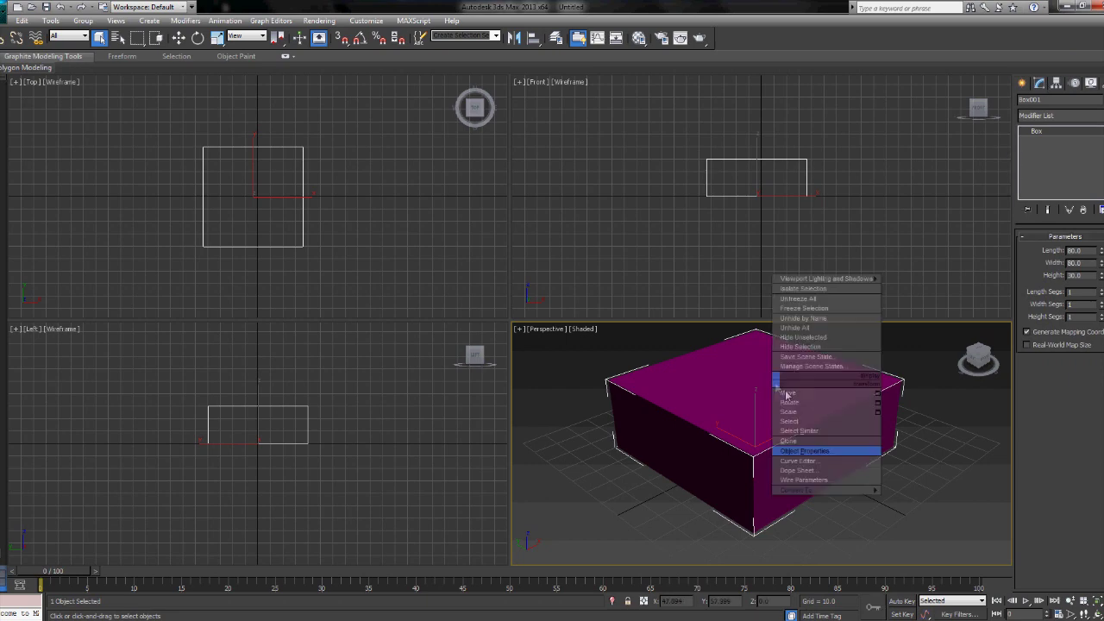
click(890, 496)
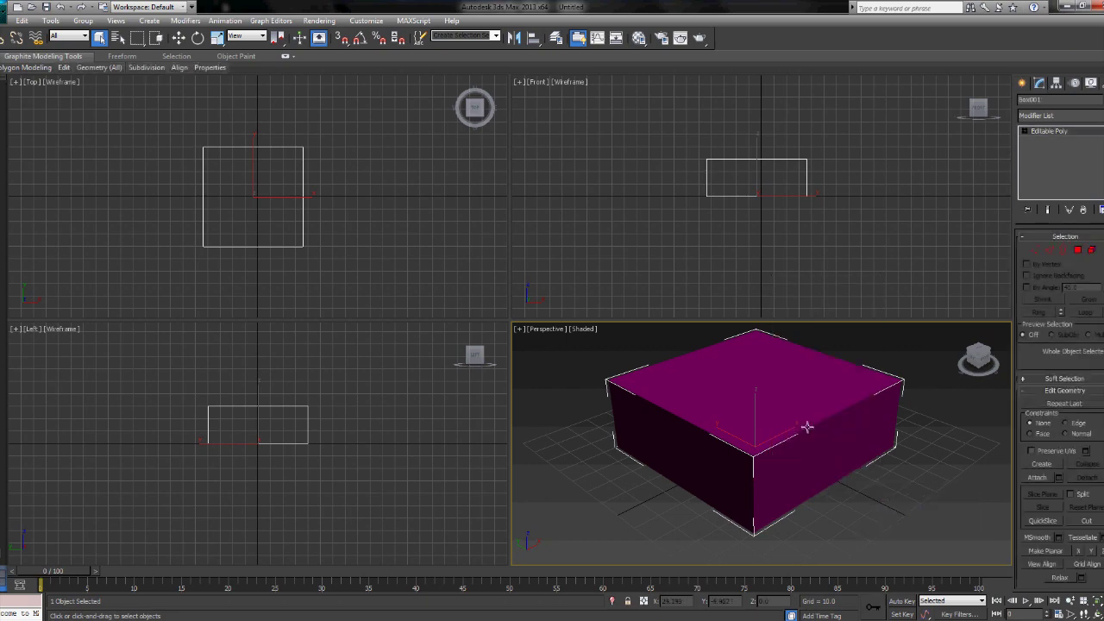
key(4)
click(772, 391)
alt+middle_drag(850, 440, 844, 461)
click(179, 37)
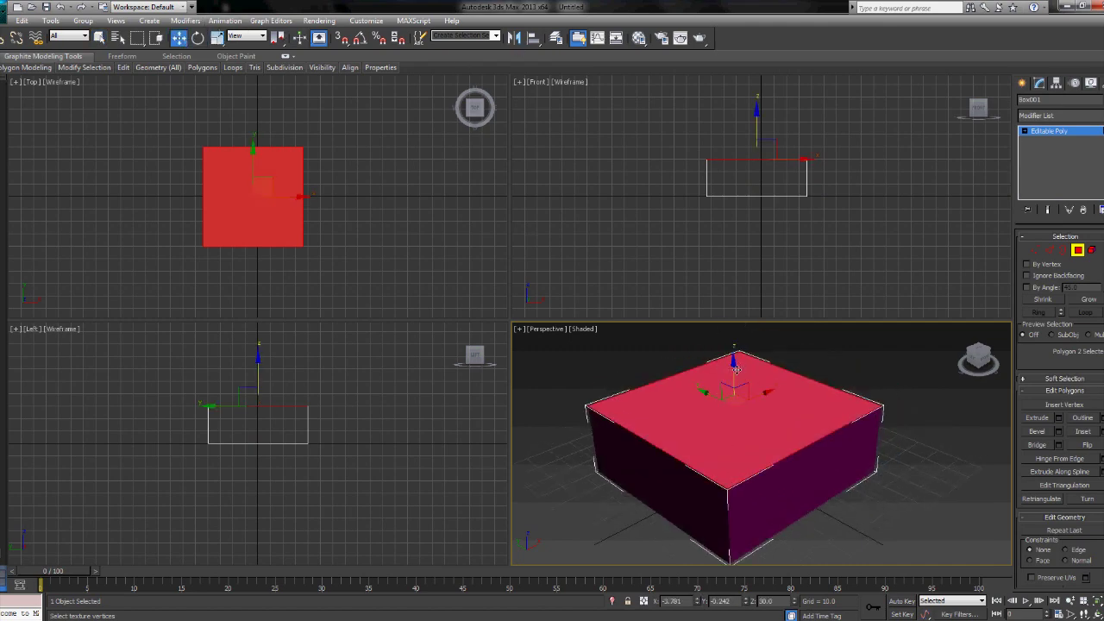
drag(734, 372, 735, 402)
key(ctrl+z)
click(1059, 418)
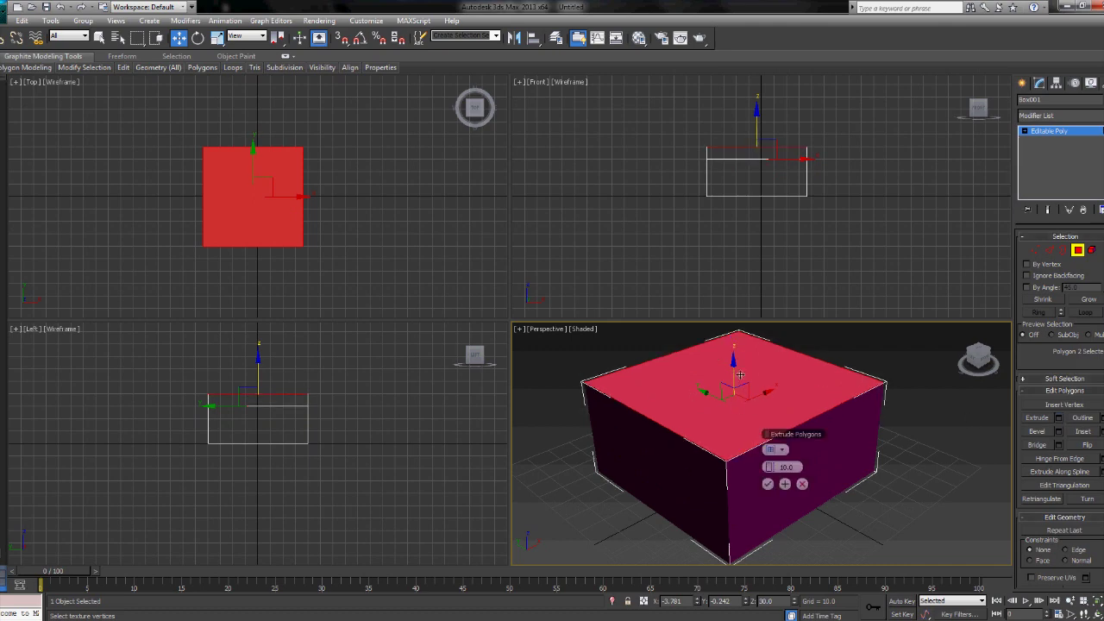
drag(770, 467, 827, 473)
click(803, 484)
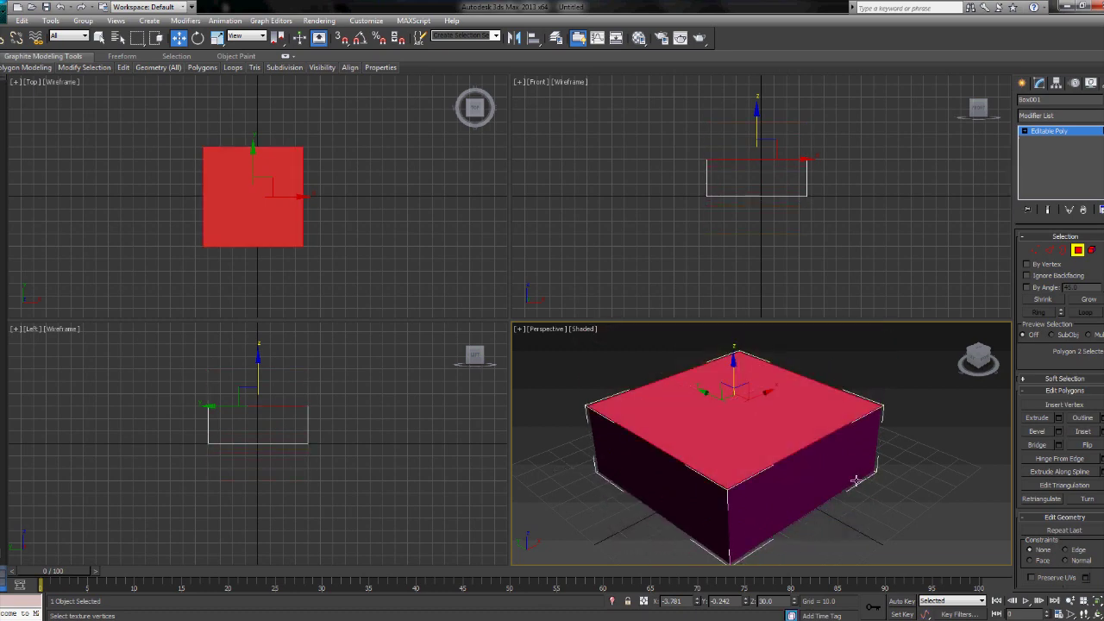
- Delete the box's top polygon to open it up and leave polygon editing
key(Delete)
alt+middle_drag(661, 523, 791, 510)
scroll(811, 470, up, 5)
scroll(780, 456, up, 3)
scroll(747, 473, down, 5)
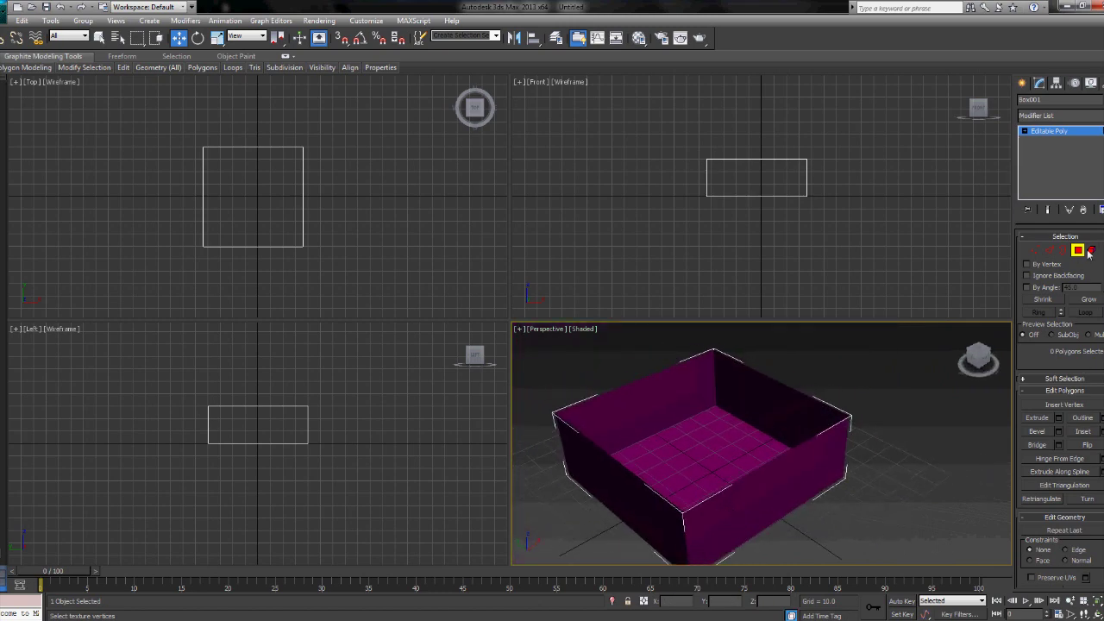
click(658, 510)
ctrl+click(742, 511)
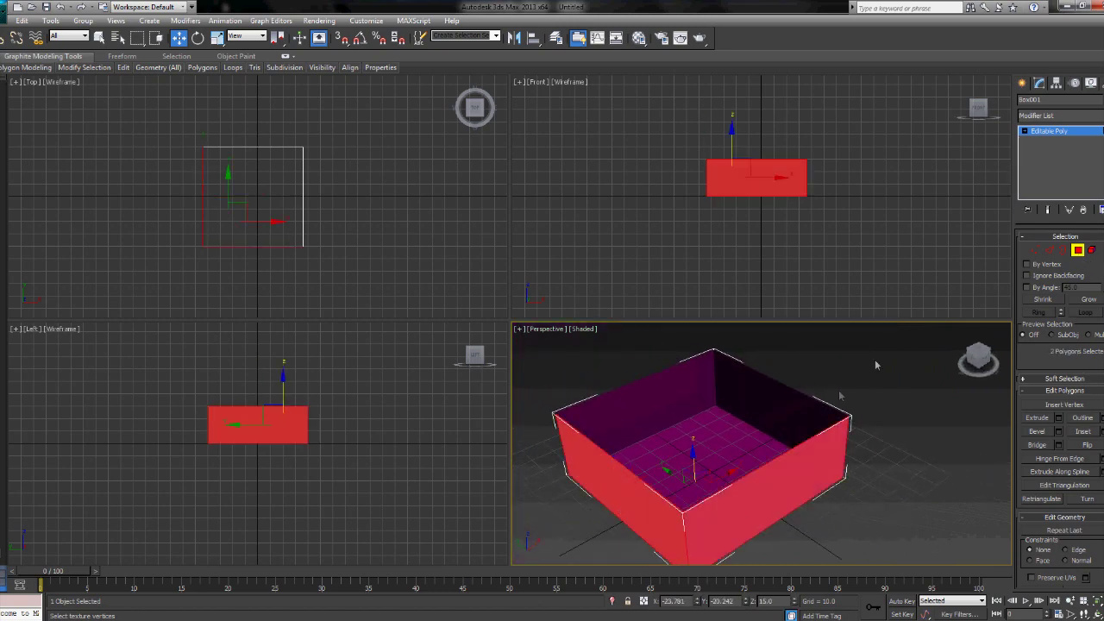
click(1078, 249)
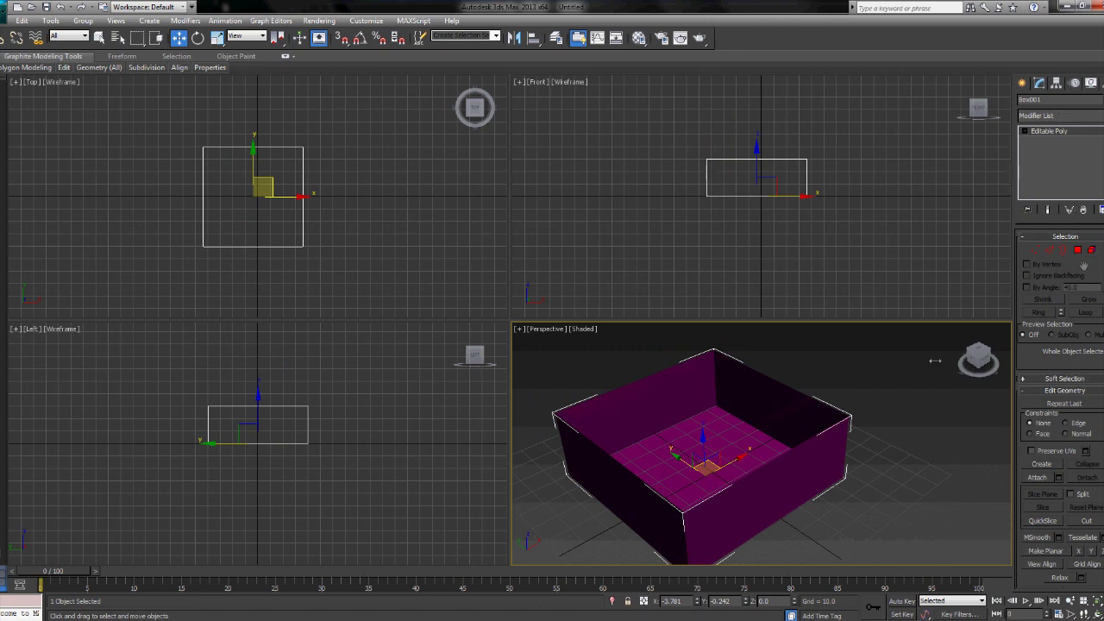
- Apply a Shell modifier to the open box
drag(968, 367, 979, 358)
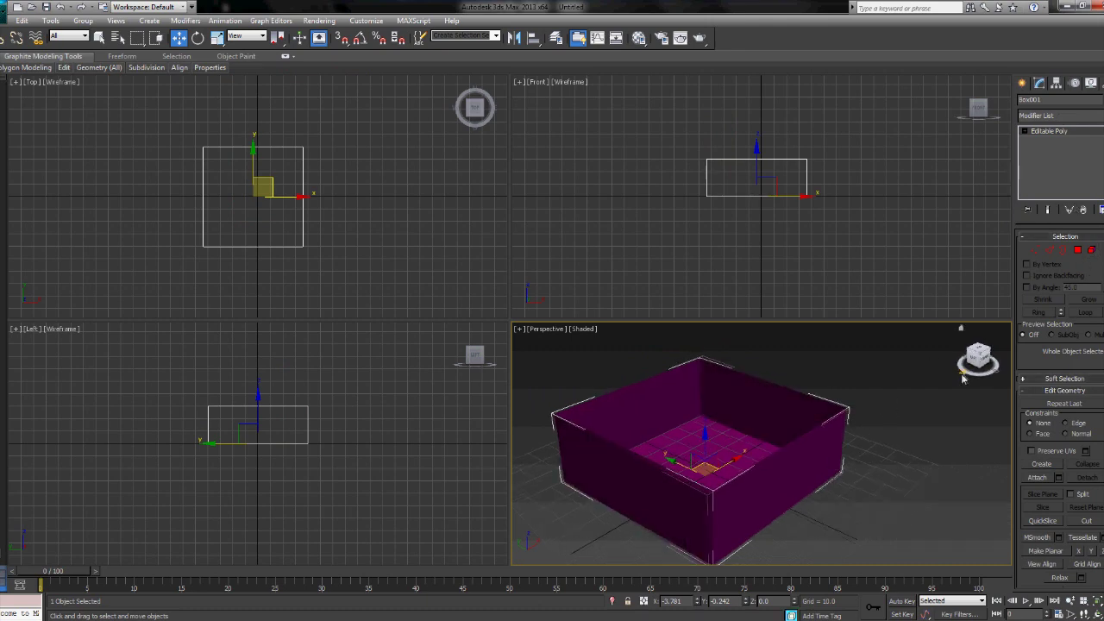
click(908, 402)
alt+middle_drag(892, 486, 788, 472)
click(786, 501)
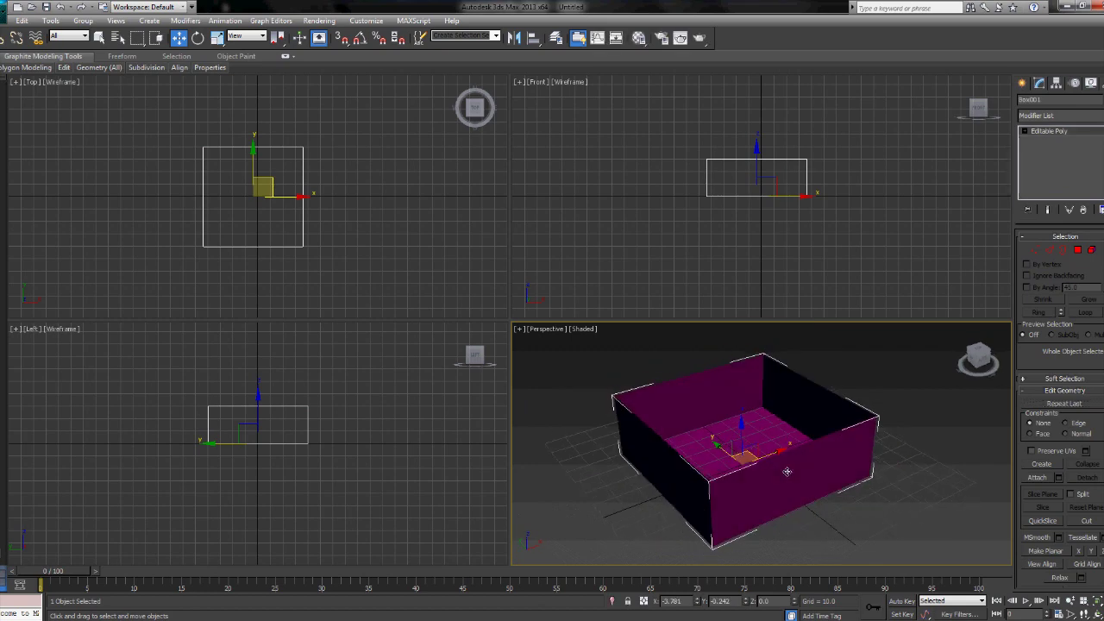
click(1040, 116)
scroll(1052, 127, down, 5)
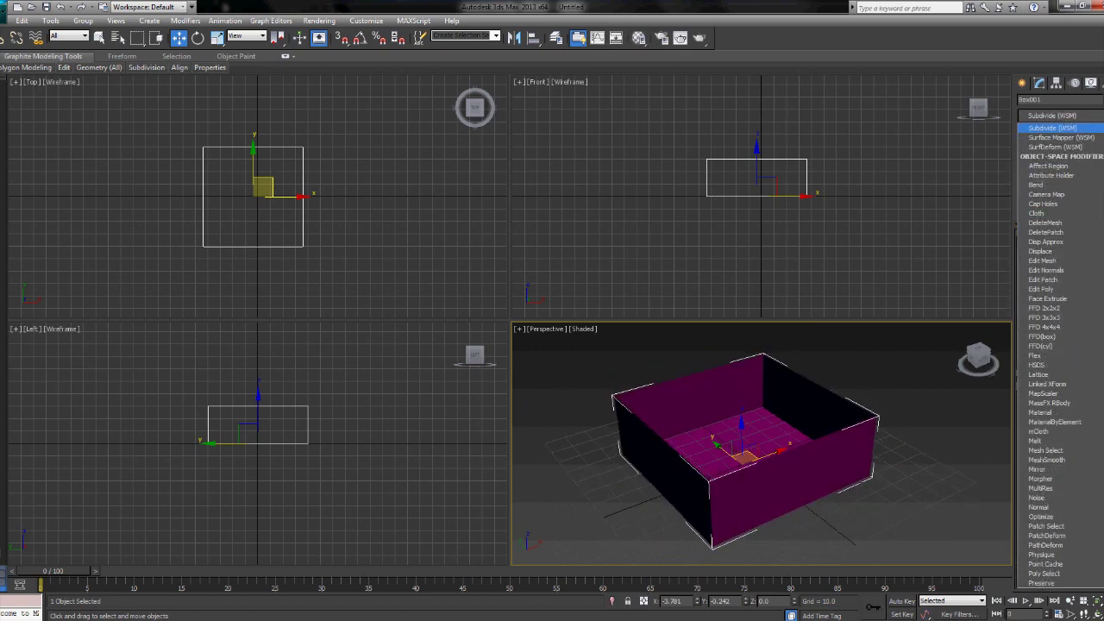
scroll(1054, 251, down, 14)
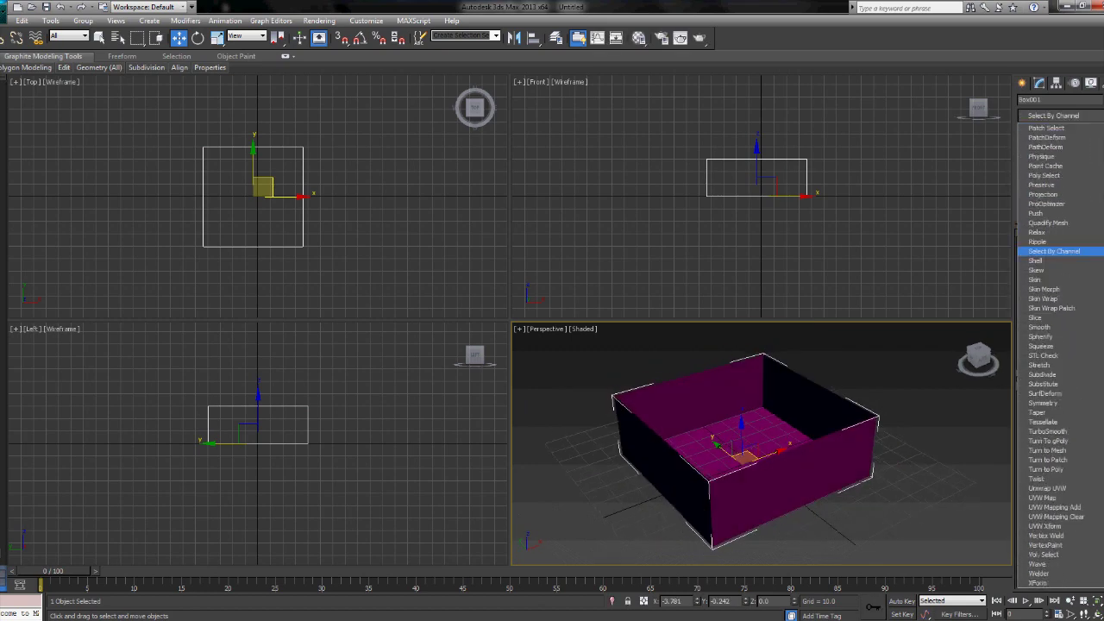
click(1035, 261)
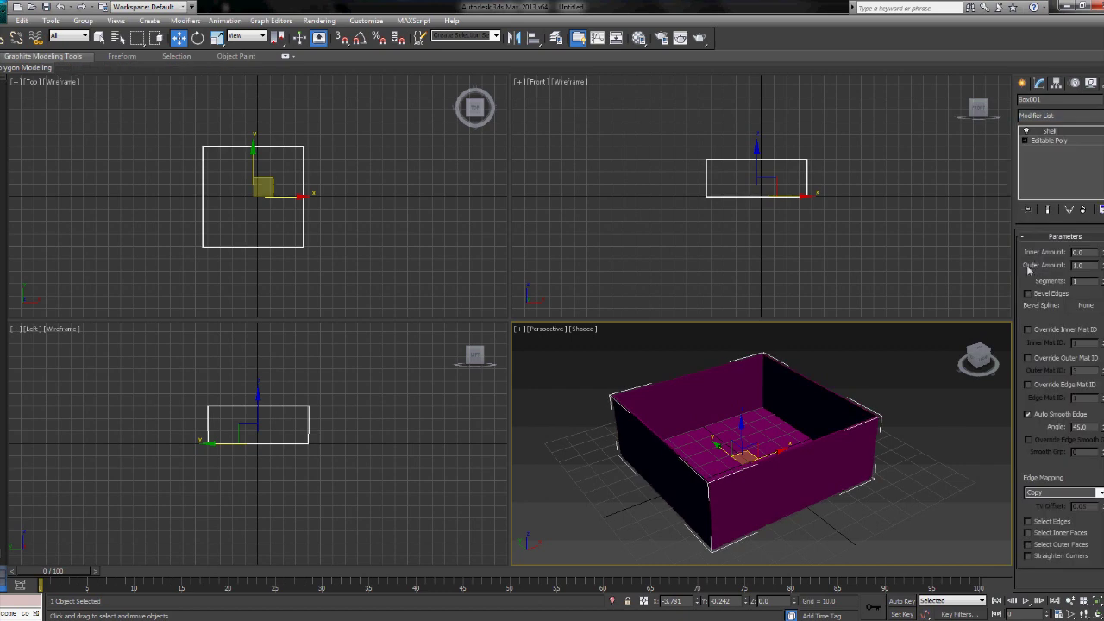
- Set both Shell amounts to 0 and try thickening the walls inward with an inner amount of about 11
key(alt+w)
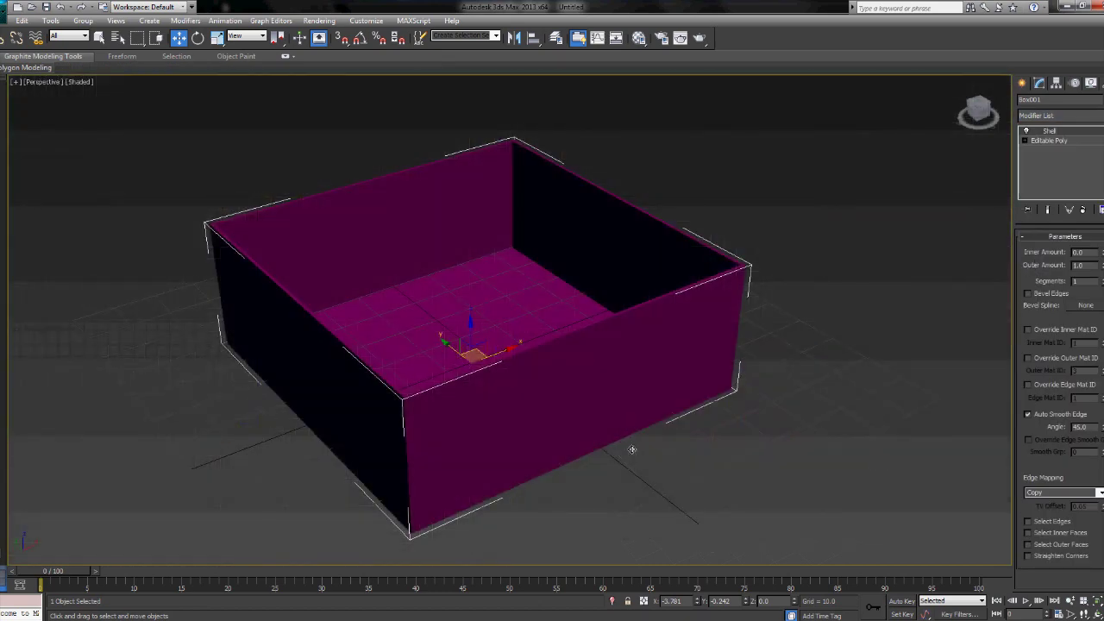
mouse_move(632, 450)
alt+middle_down()
mouse_move(669, 463)
mouse_move(653, 453)
alt+middle_up()
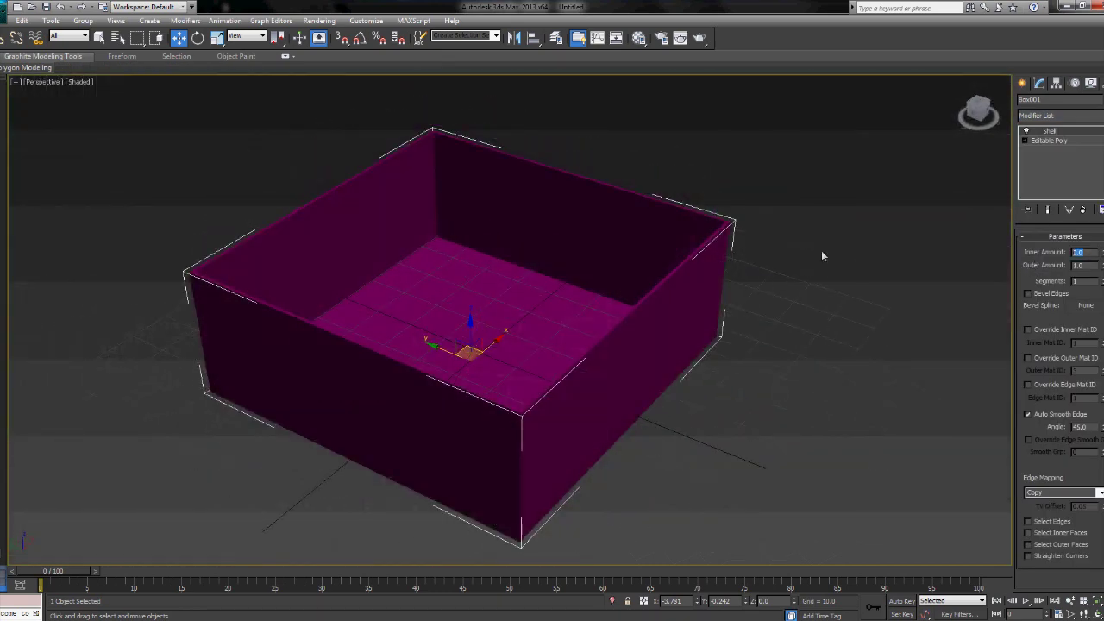
text(0)
key(Tab)
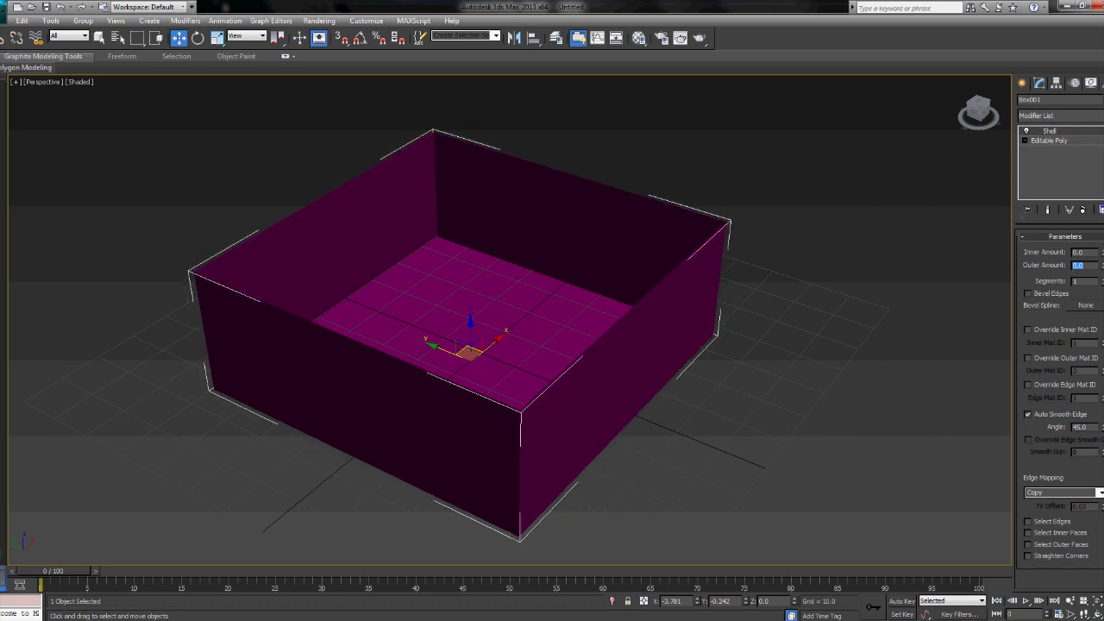
drag(1102, 252, 921, 252)
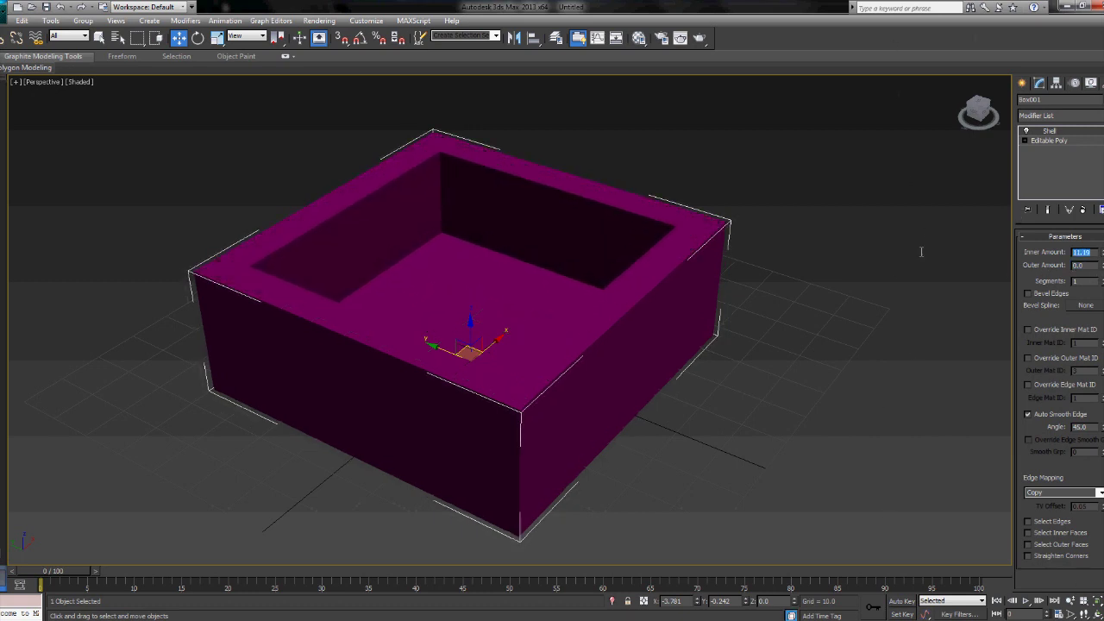
key(Return)
- Thicken the walls outward by setting the Shell's outer amount to 20
drag(1103, 266, 897, 545)
double_click(1082, 265)
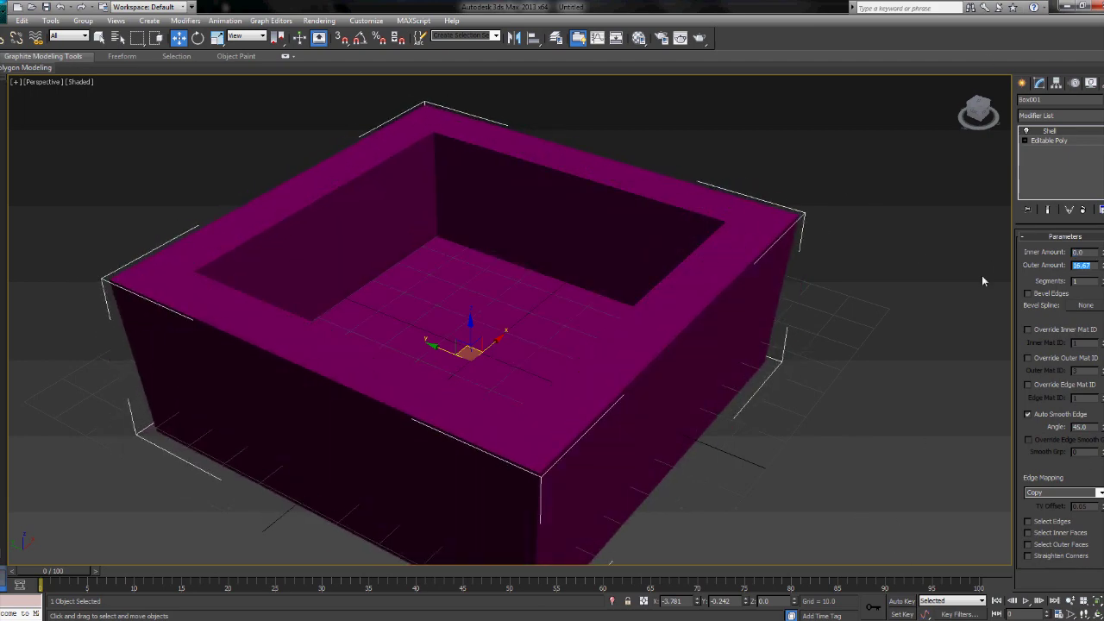
text(20)
key(Return)
- Examine the thickened box's walls and floor in the Perspective, Top and Front views
middle_drag(656, 380, 574, 318)
scroll(654, 382, down, 3)
key(alt+w)
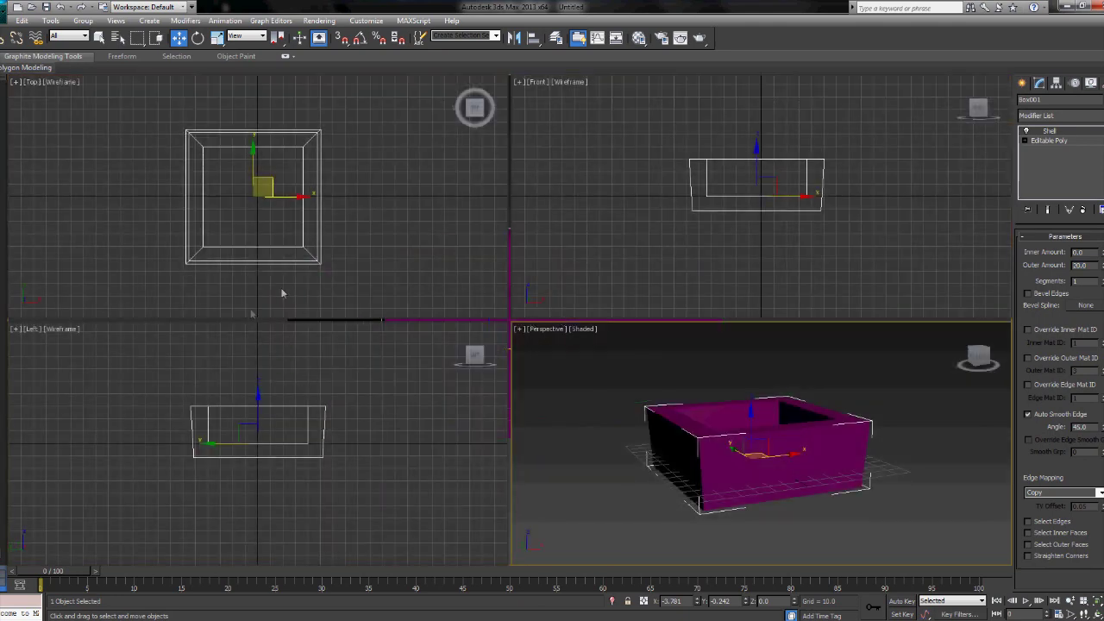
scroll(313, 193, up, 2)
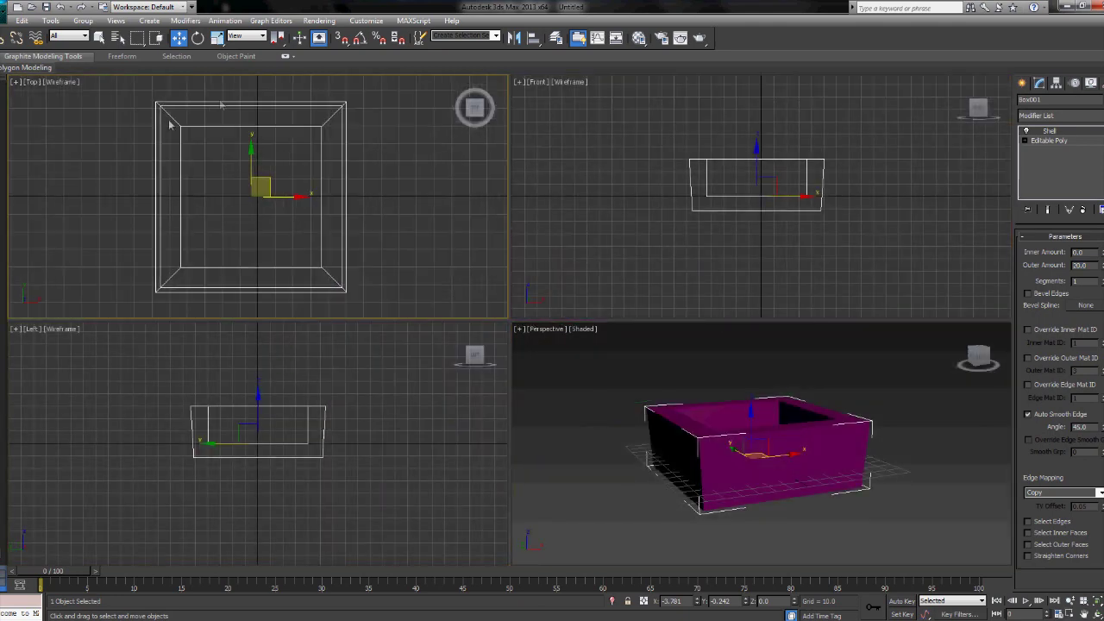
key(alt+w)
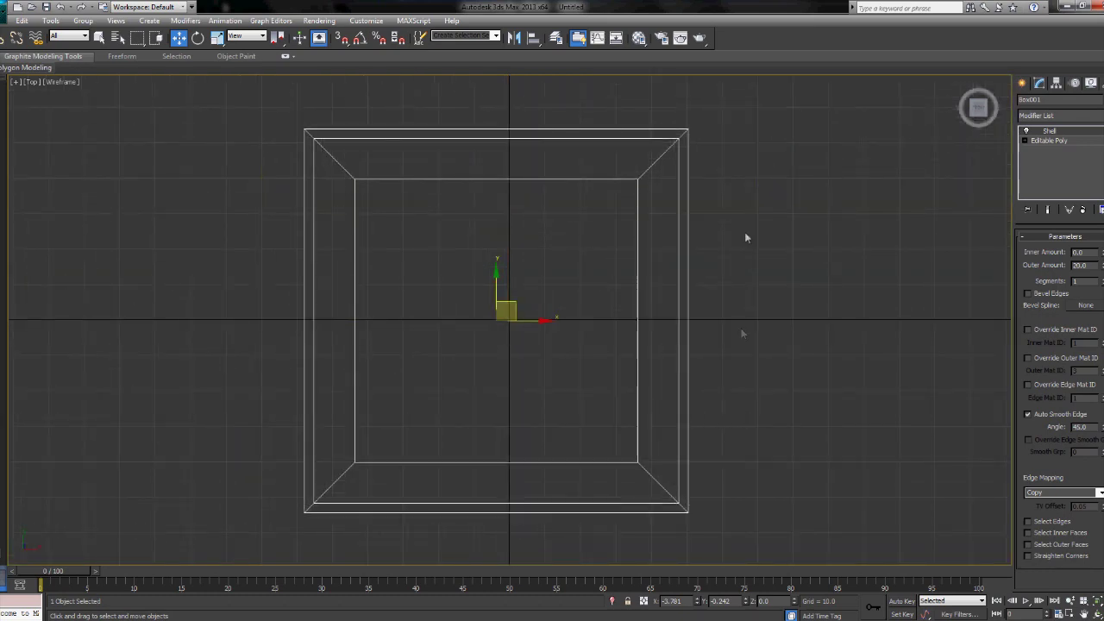
key(alt+w)
right_click(770, 366)
key(alt+w)
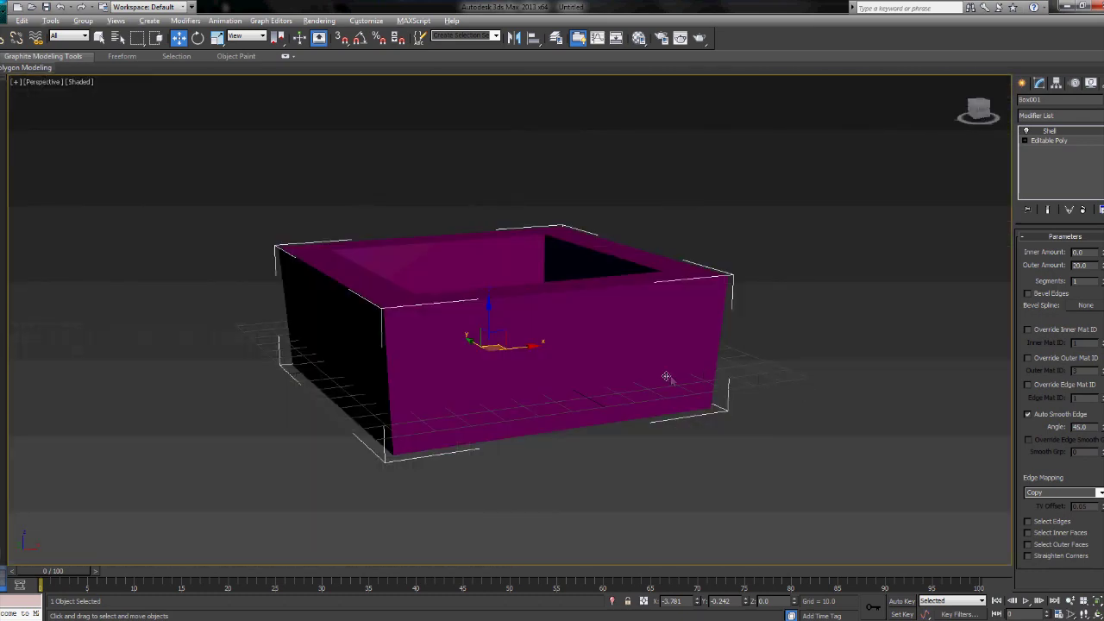
key(alt+w)
click(673, 216)
key(alt+w)
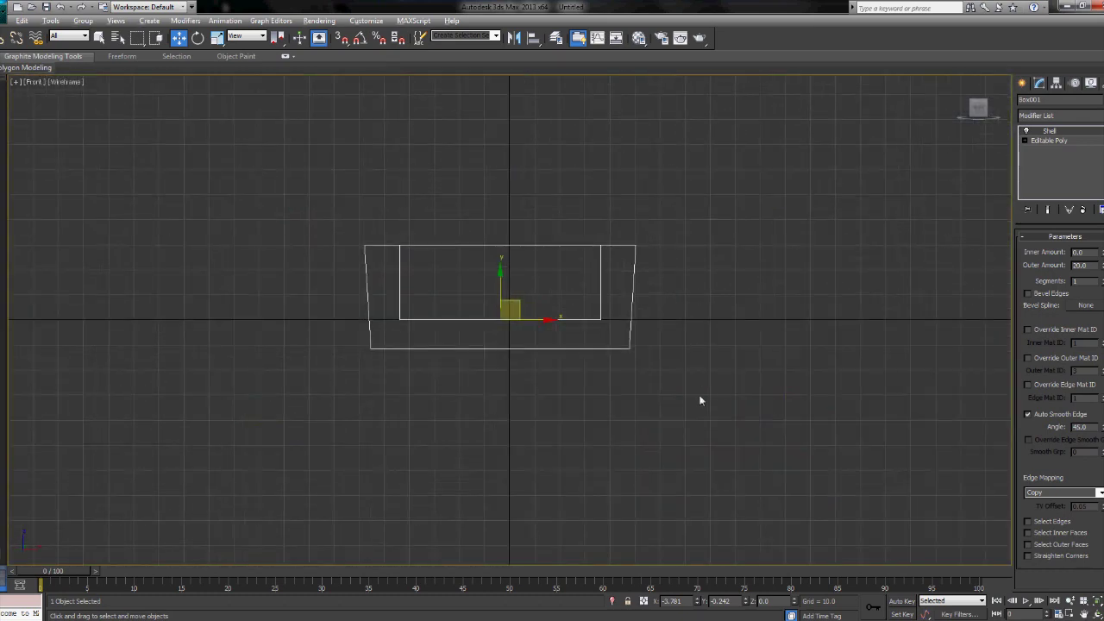
key(alt+w)
click(700, 400)
key(alt+w)
alt+middle_drag(665, 436, 594, 419)
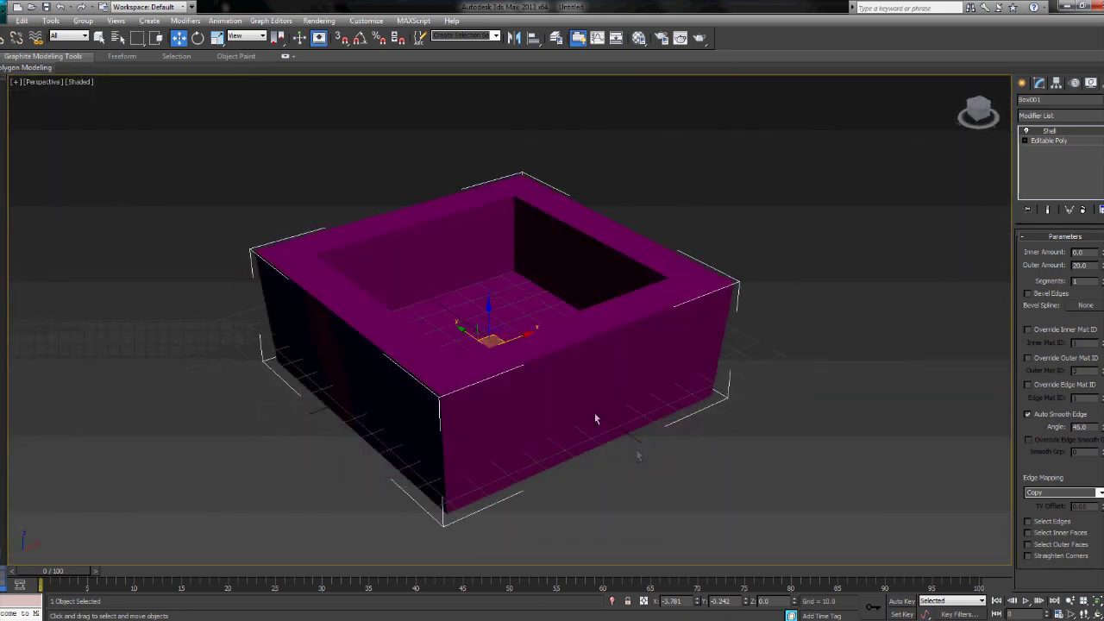
- Set the Shell modifier's segments to 3 with all four viewports showing
key(alt+w)
click(1101, 279)
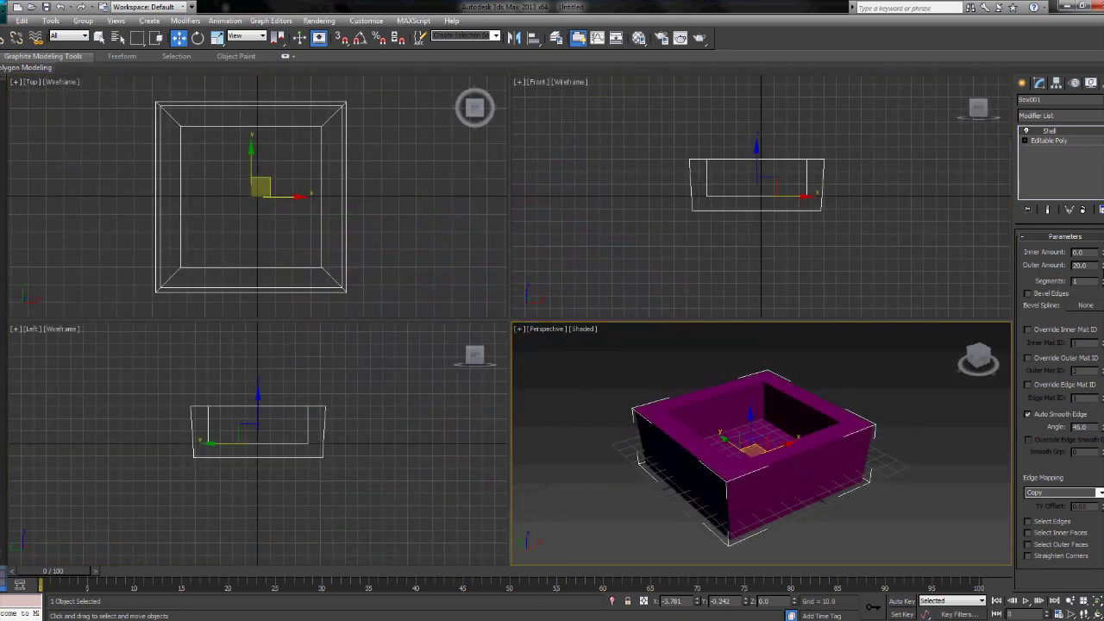
click(1101, 279)
click(1102, 284)
click(1102, 284)
click(1102, 279)
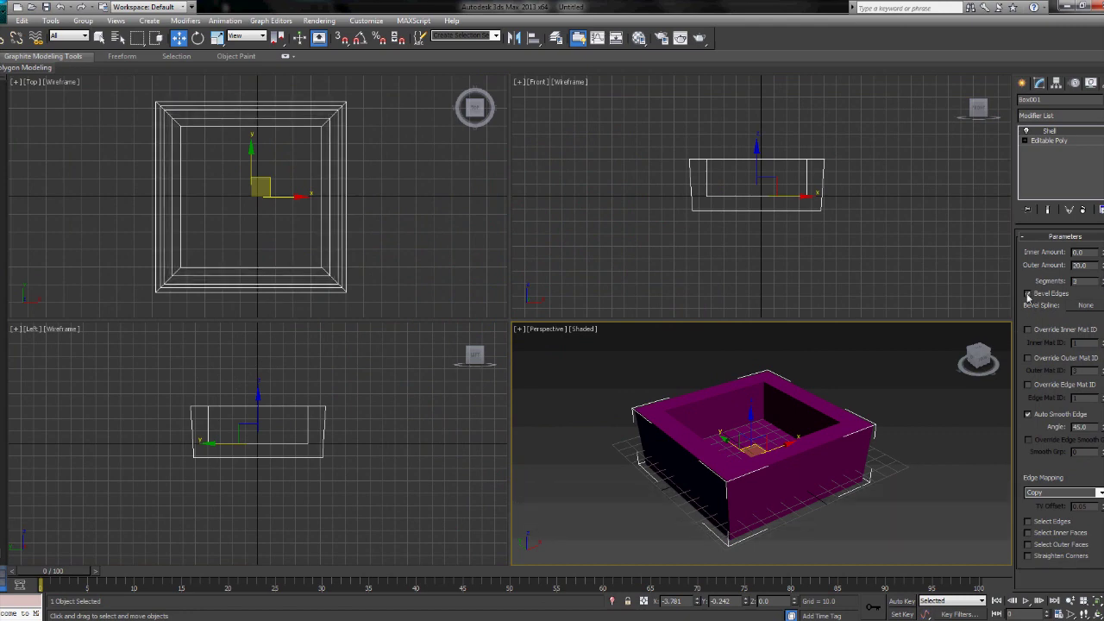
click(1084, 307)
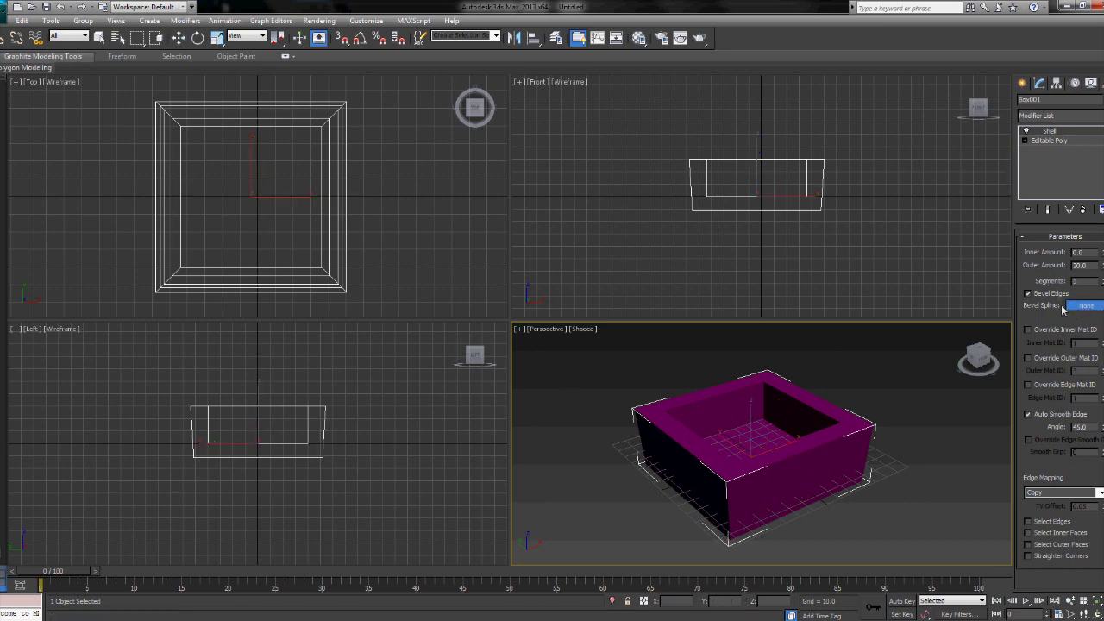
click(1084, 306)
click(950, 402)
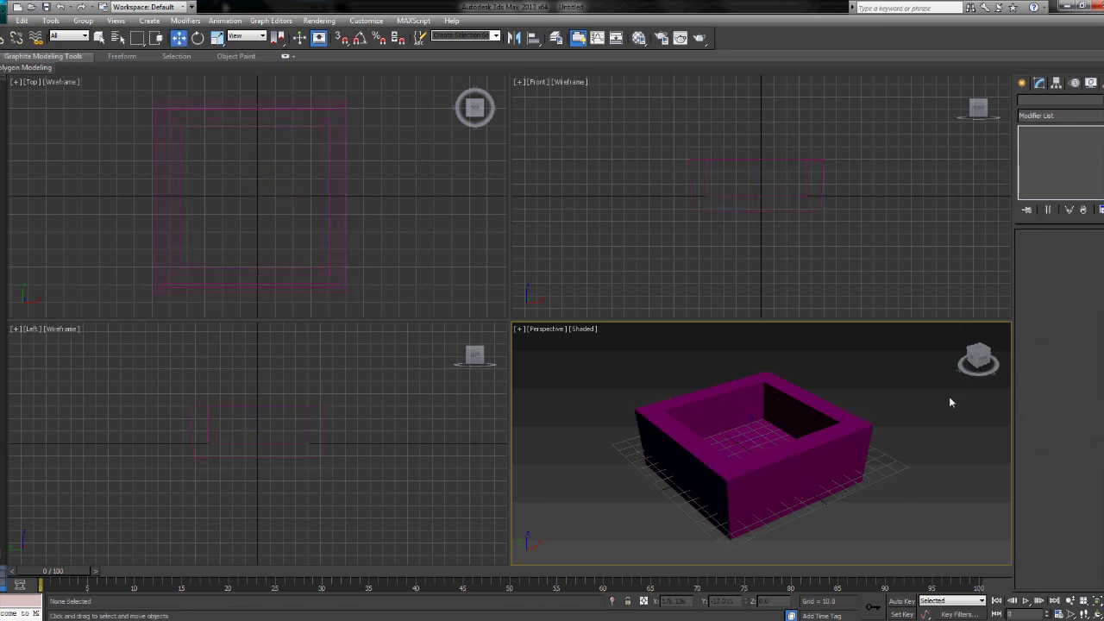
click(704, 465)
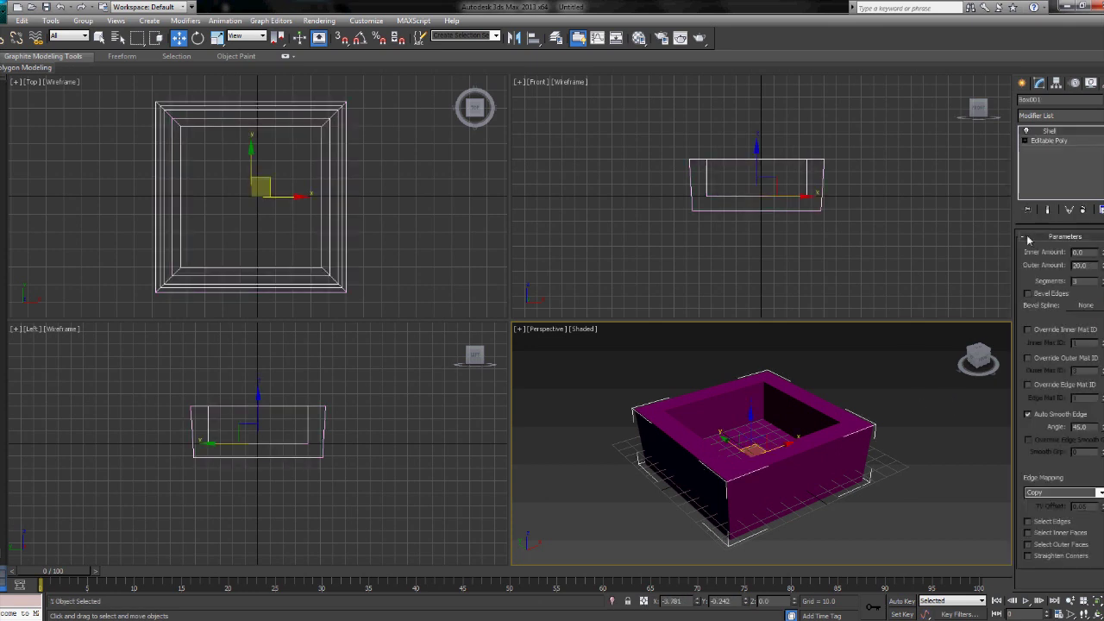
- Deselect the box and inspect its thickened walls up close in the Perspective view
click(1079, 252)
click(859, 377)
scroll(858, 377, up, 5)
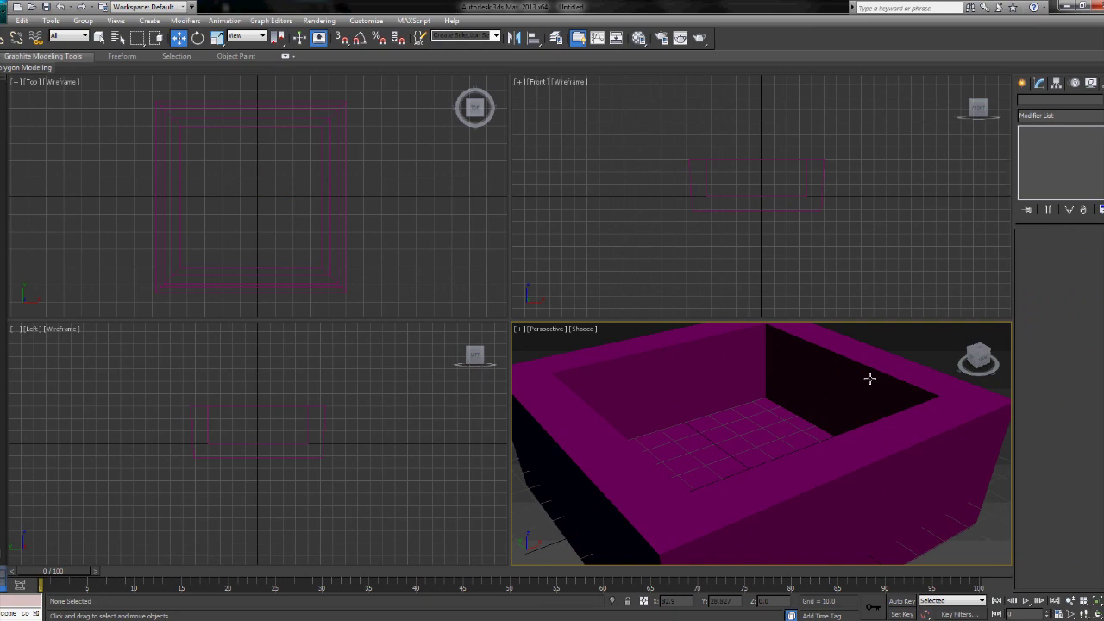
- Delete the thickened box from the scene
scroll(870, 379, down, 5)
click(781, 434)
key(Delete)
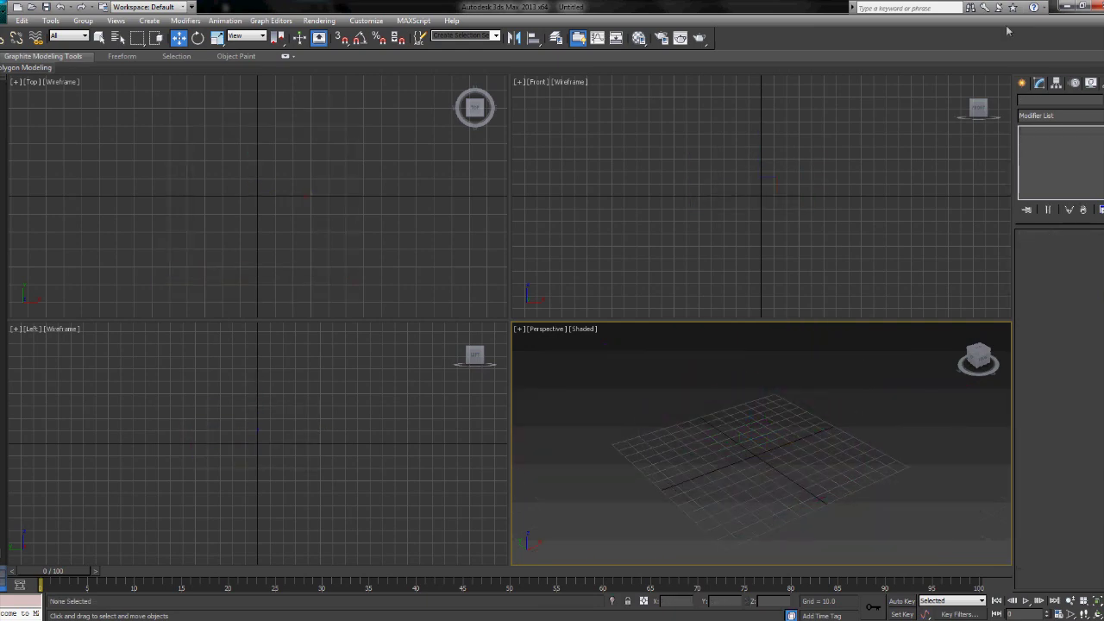
- Create a plane about 130 by 130 in the Perspective view and convert it to an Editable Poly
click(1022, 82)
click(1089, 209)
drag(771, 399, 723, 545)
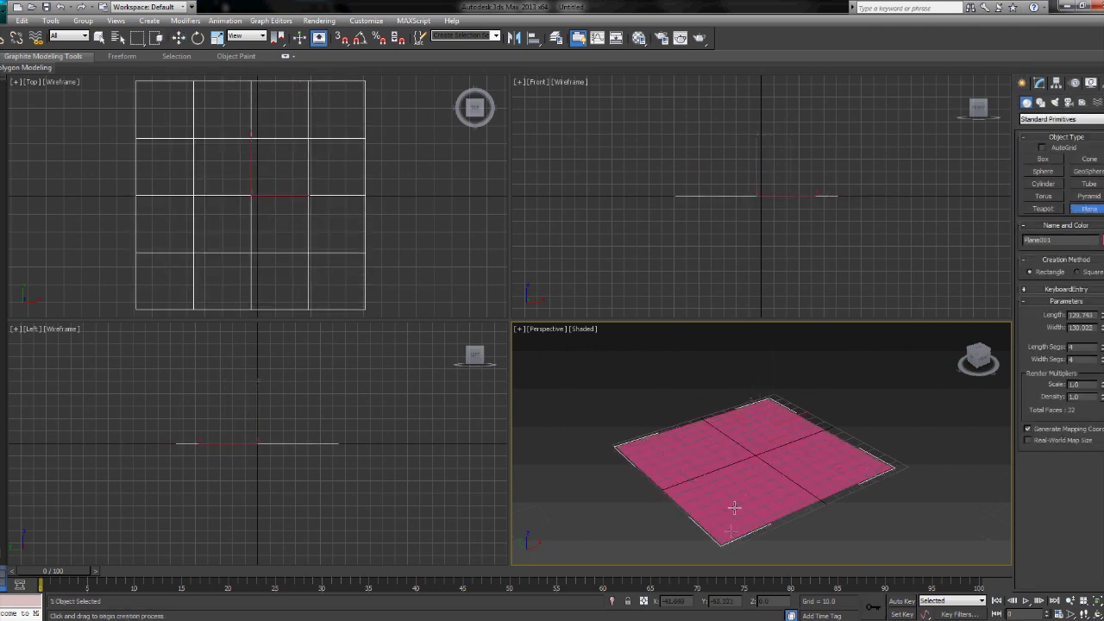
click(1041, 84)
right_click(768, 458)
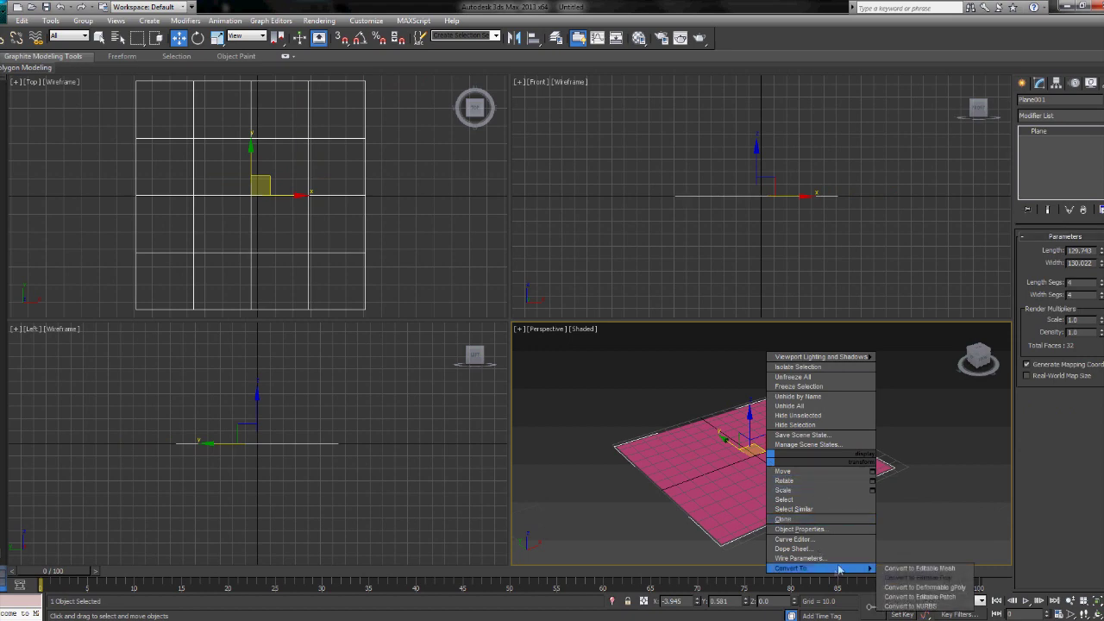
click(889, 577)
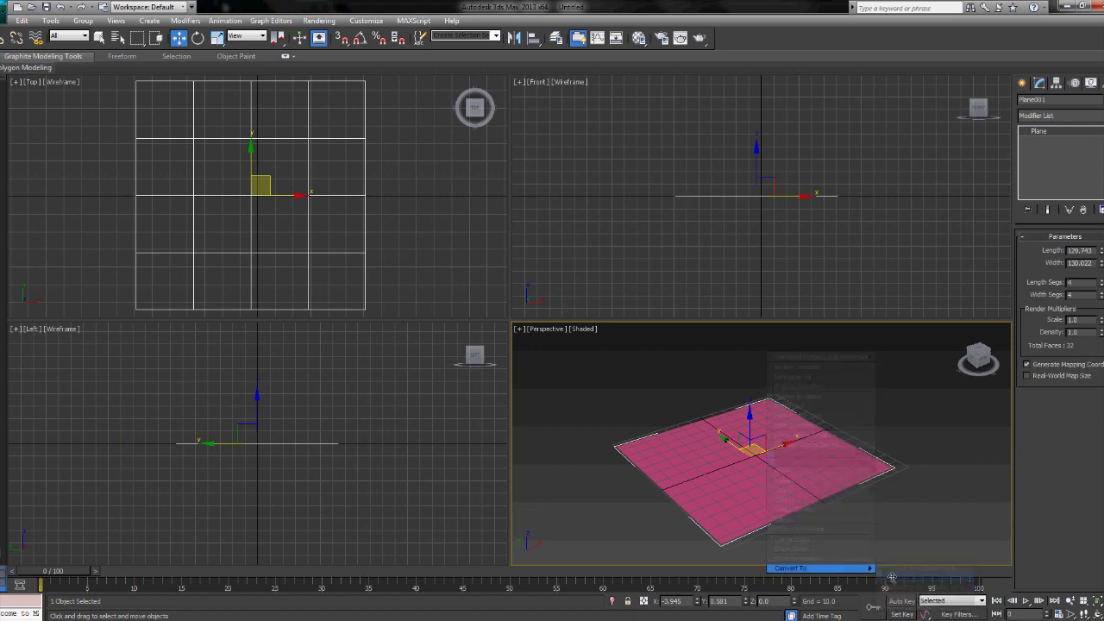
- Apply the Shell modifier to the plane
click(1048, 117)
key(w)
click(1050, 117)
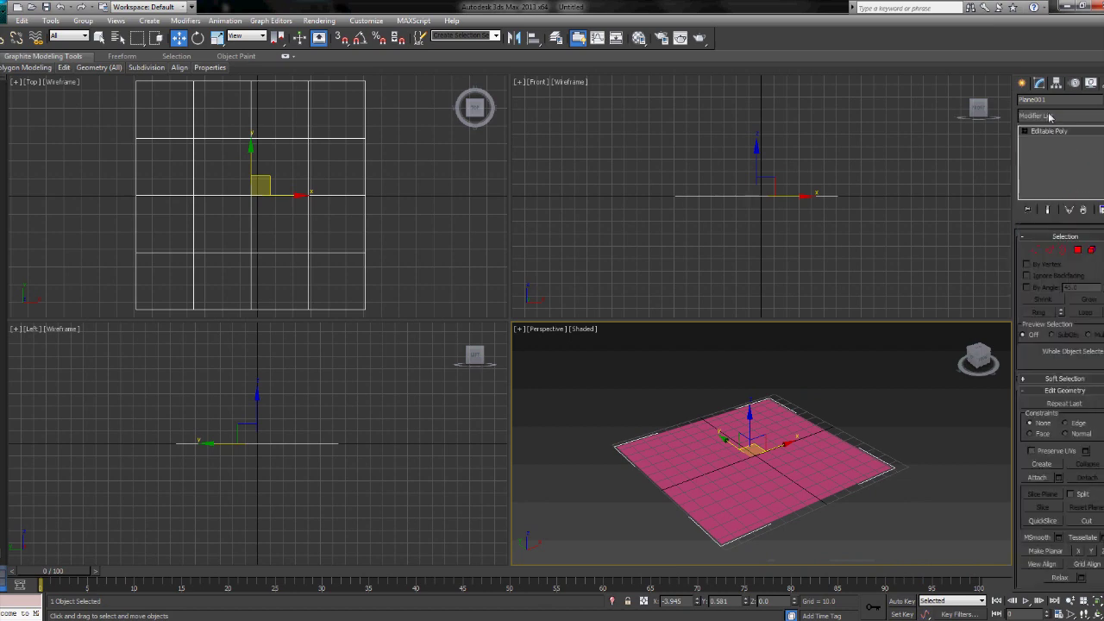
click(1050, 116)
key(s)
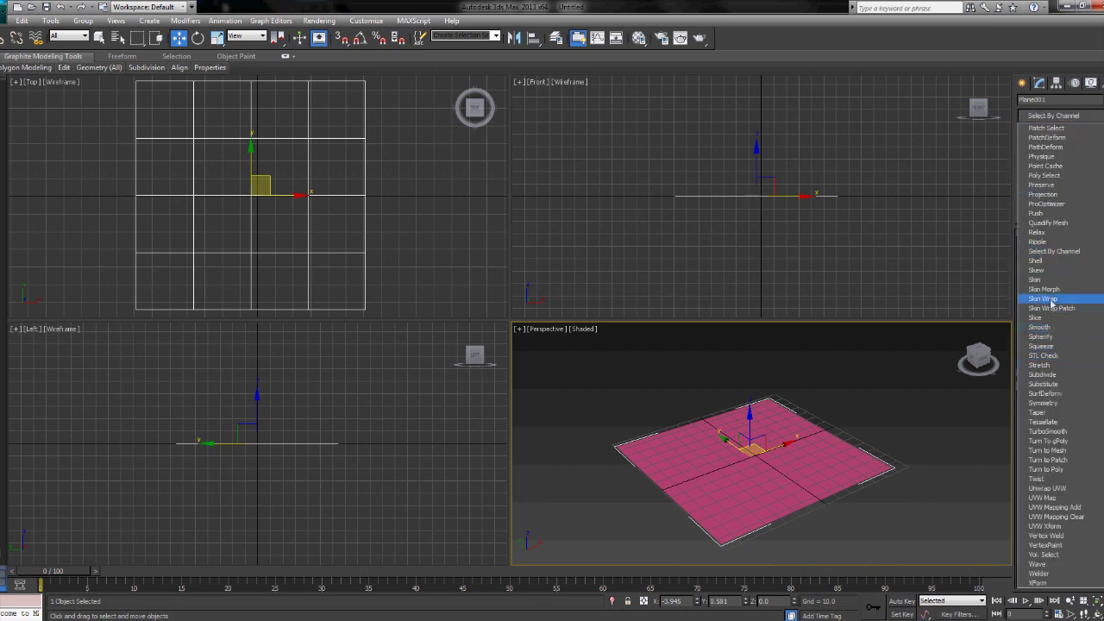
click(1047, 265)
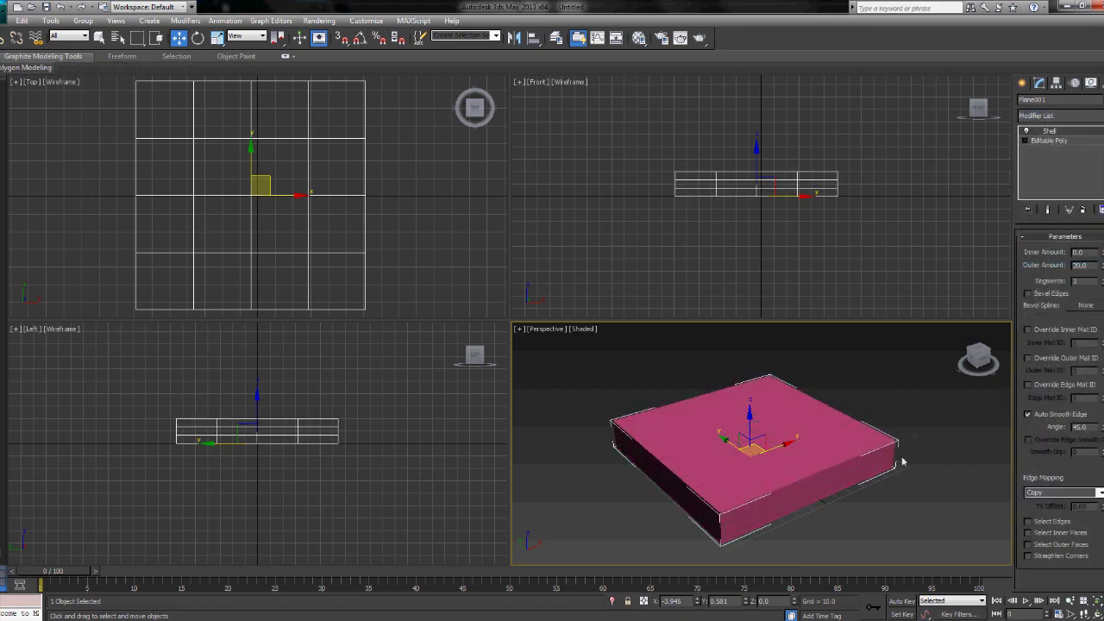
- Thin the shelled plane by reducing the Shell's outer amount to about 8.39, and deselect it
mouse_move(903, 458)
alt+middle_down()
mouse_move(878, 429)
mouse_move(895, 467)
alt+middle_up()
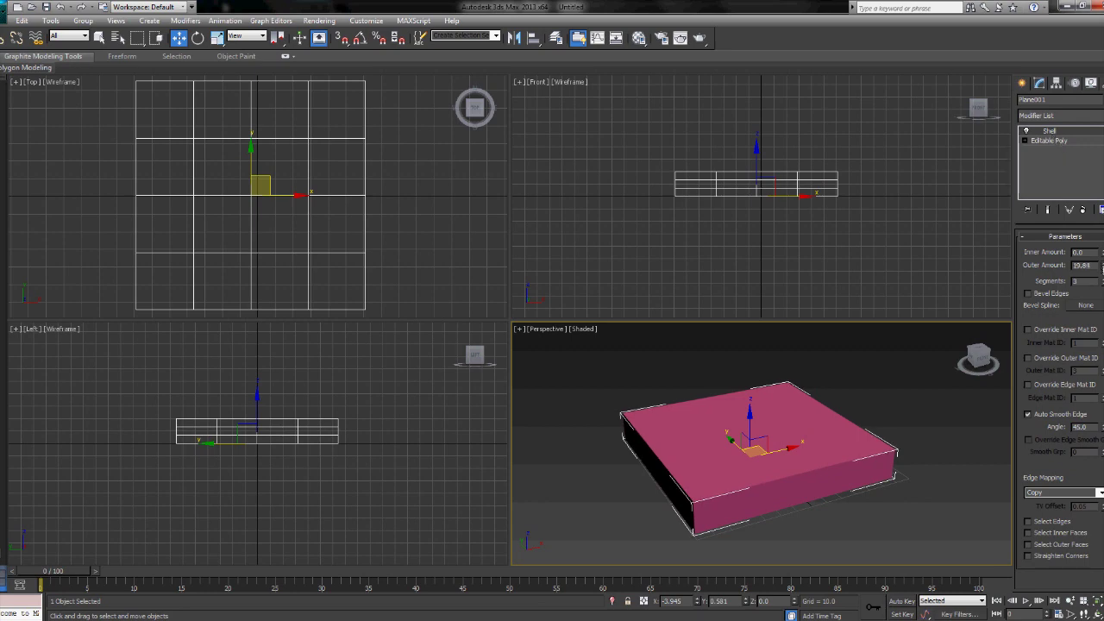
drag(1103, 269, 1013, 337)
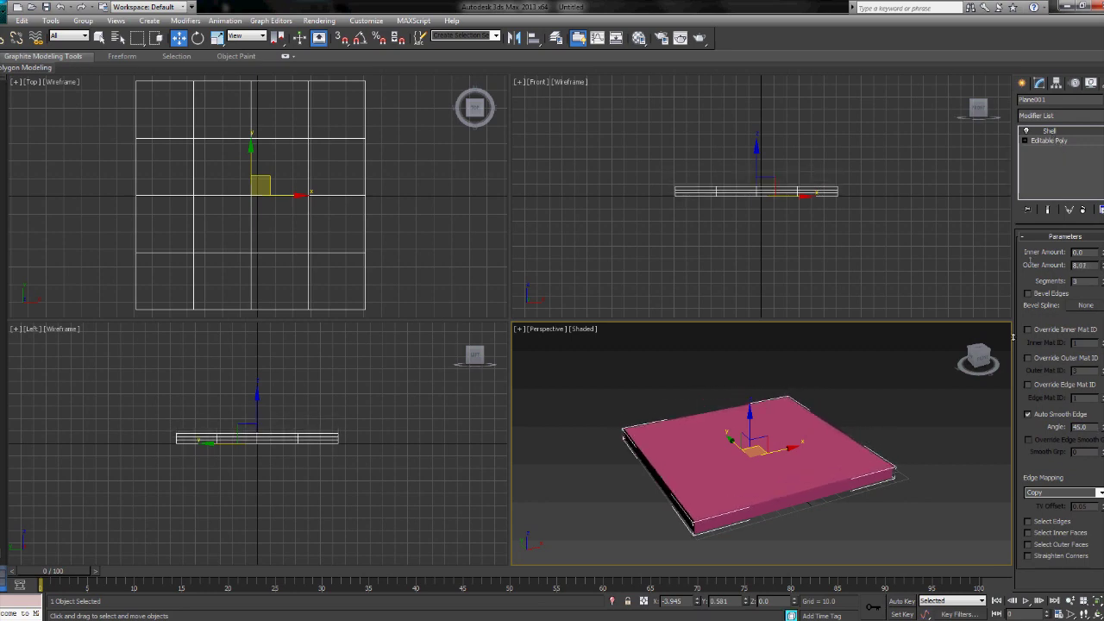
click(836, 397)
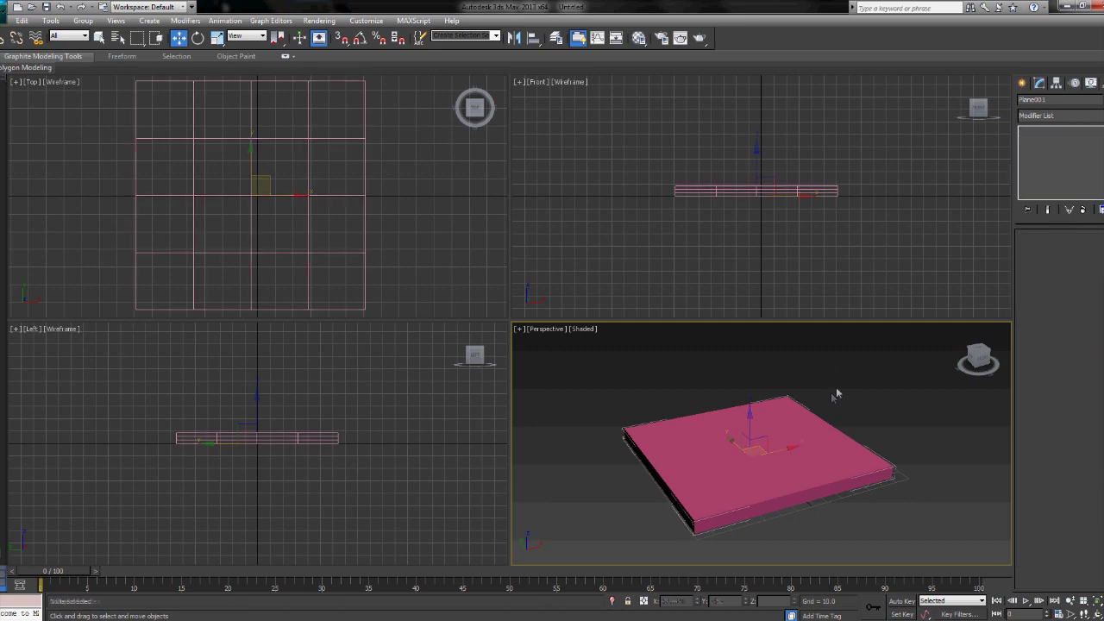
- Return to the plane's Editable Poly level and lower the plane slightly, to about -2.83 in Z
click(790, 428)
click(1059, 141)
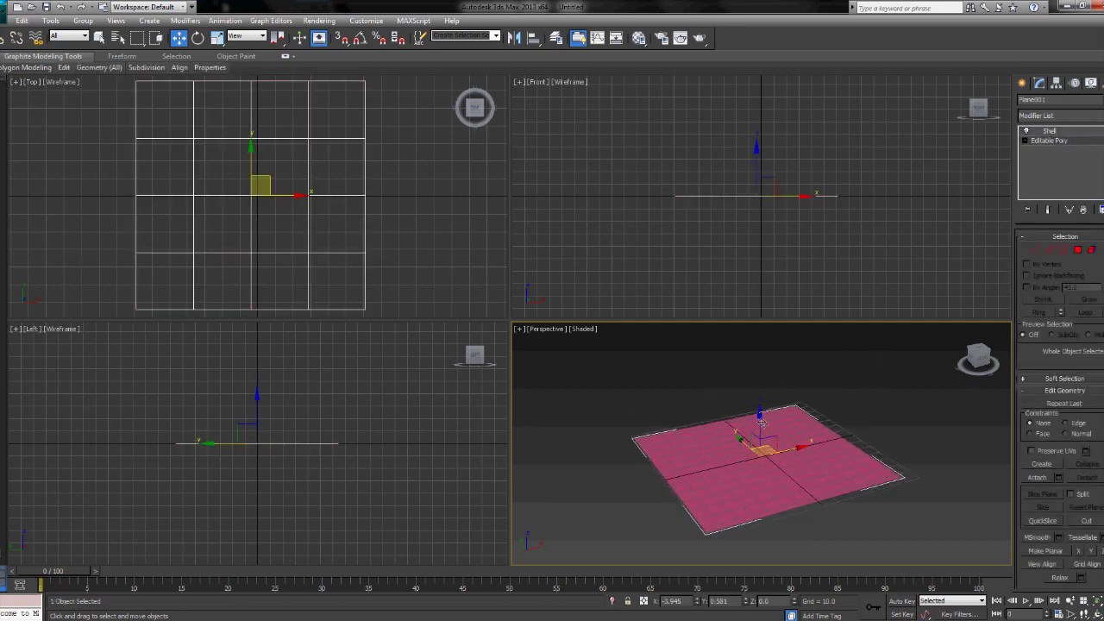
shift+drag(763, 453, 773, 420)
right_click(773, 421)
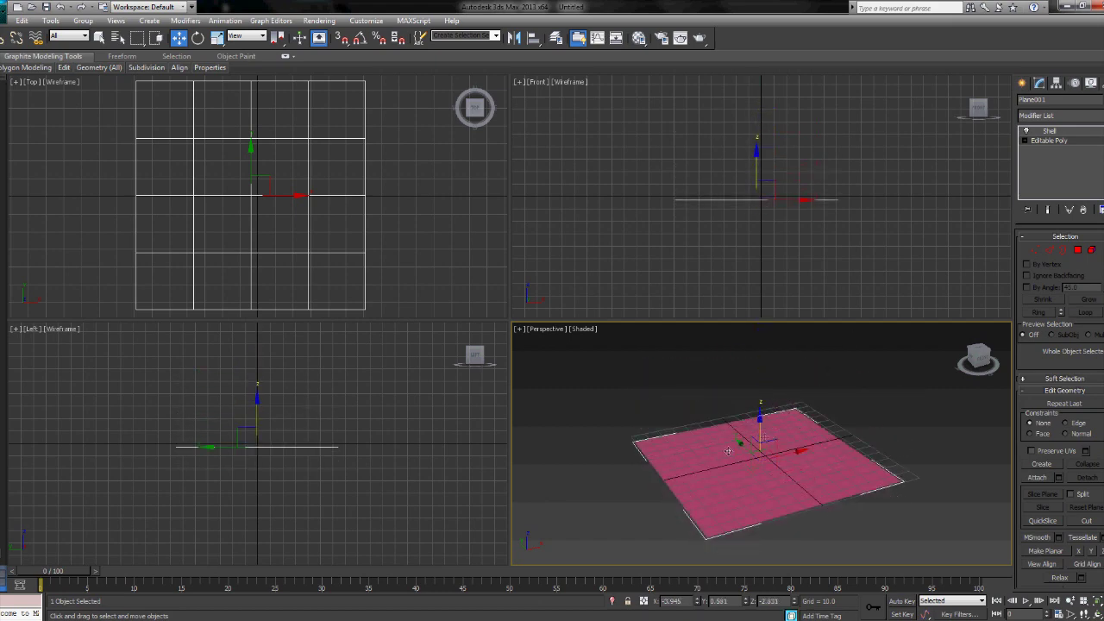
- Select the three vertices at the plane's far corner and raise them to about 53.9 in Z
key(1)
drag(598, 411, 681, 472)
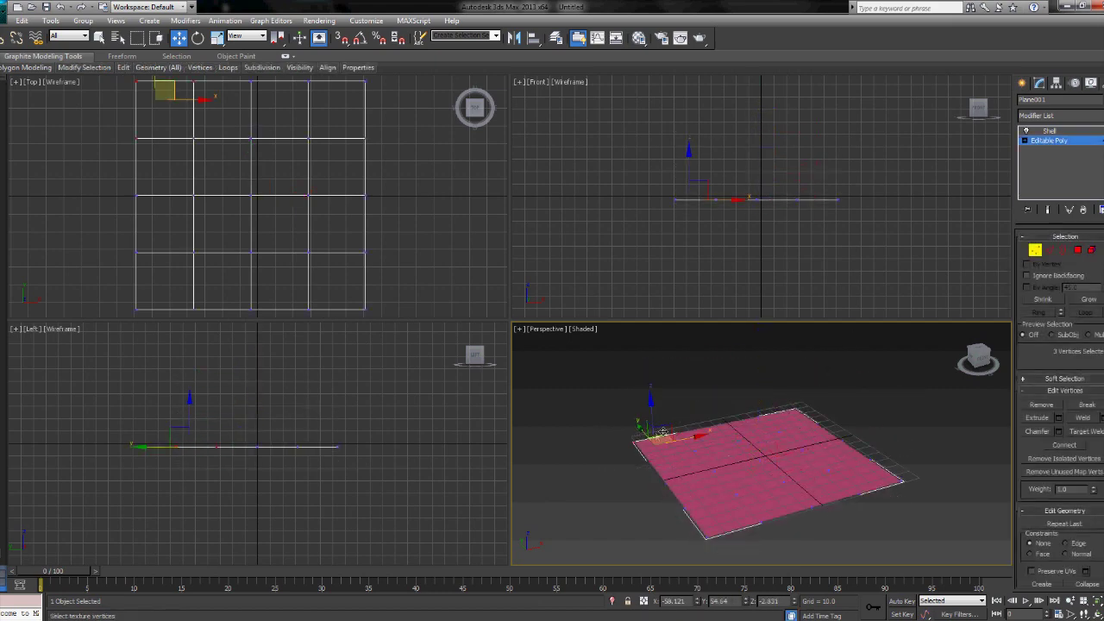
drag(657, 436, 659, 347)
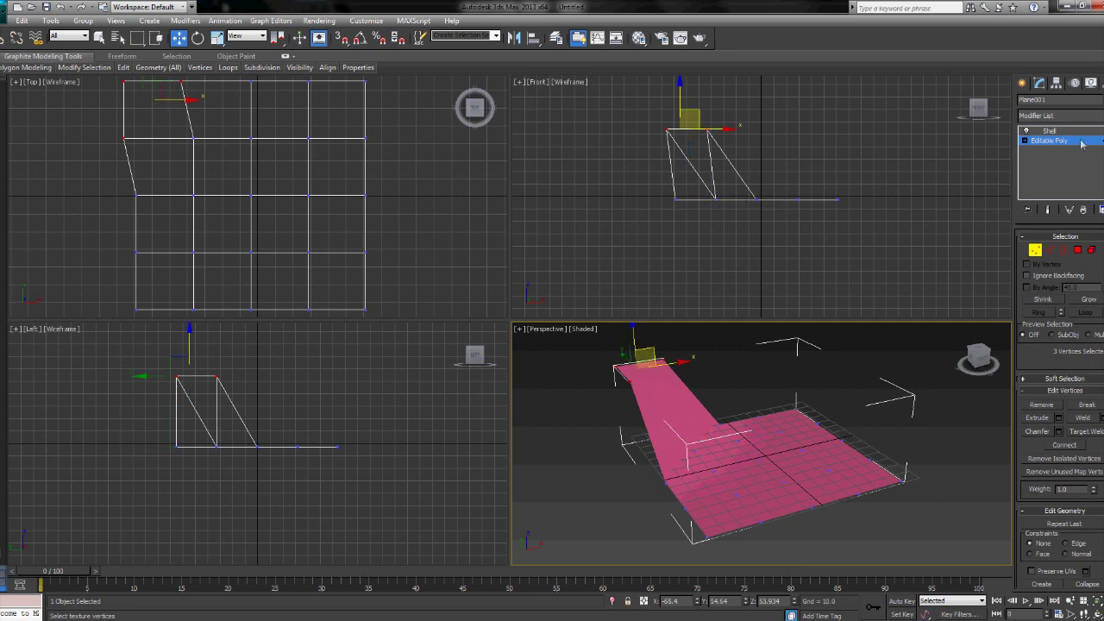
- Return to the Shell level of the modifier stack, deselect the plane and inspect the thickness of its raised corner
click(1065, 132)
click(867, 371)
alt+middle_drag(867, 371, 849, 419)
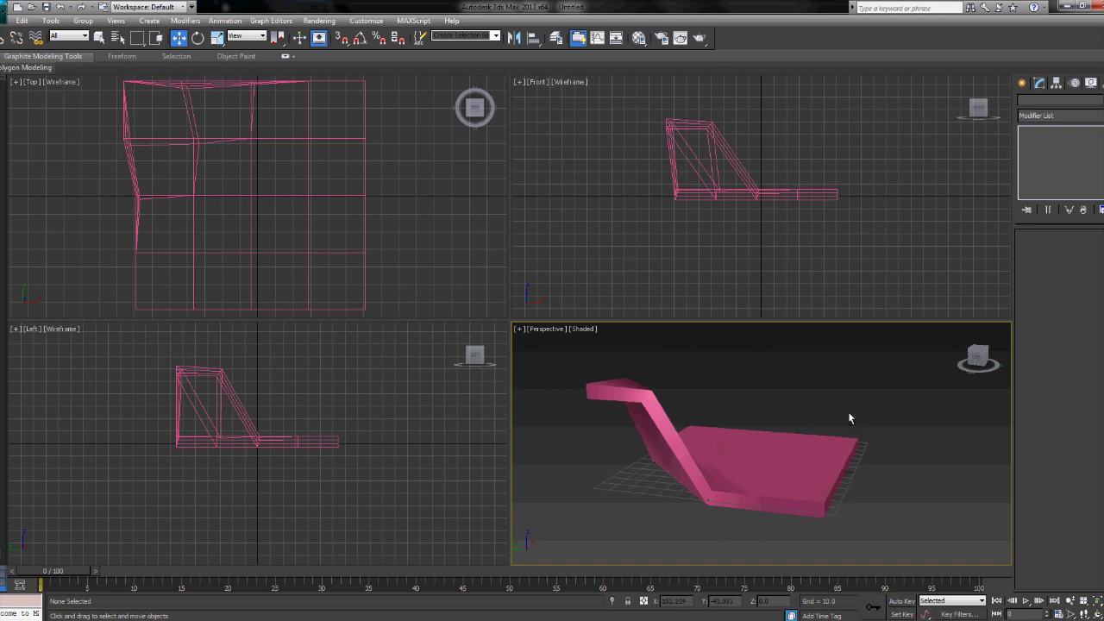